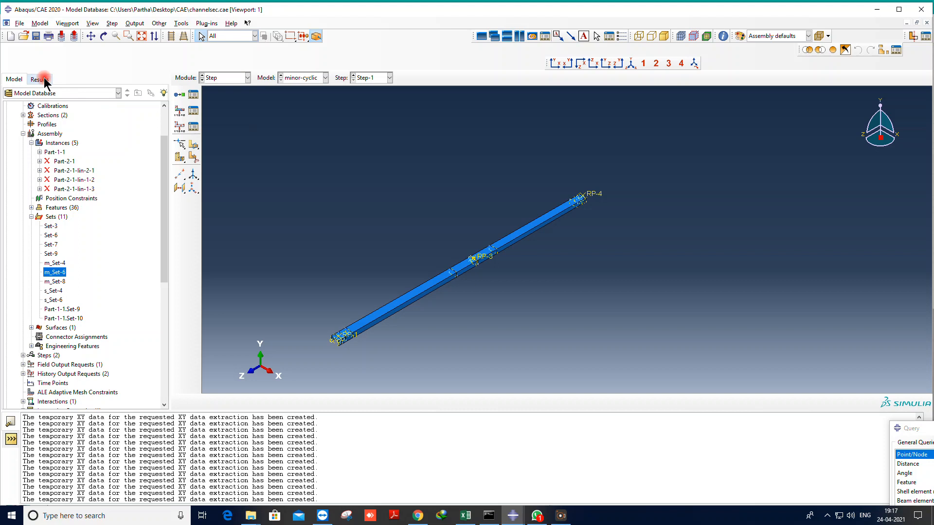
click(226, 78)
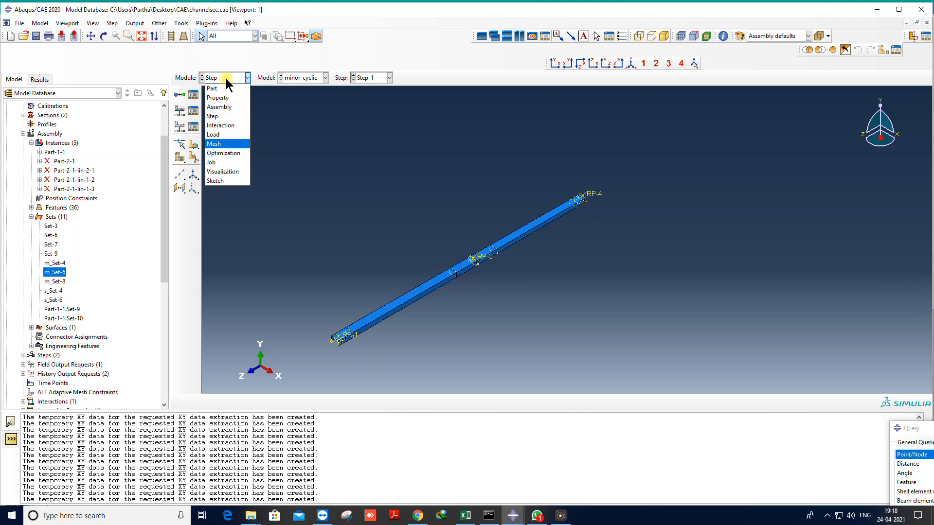
click(270, 193)
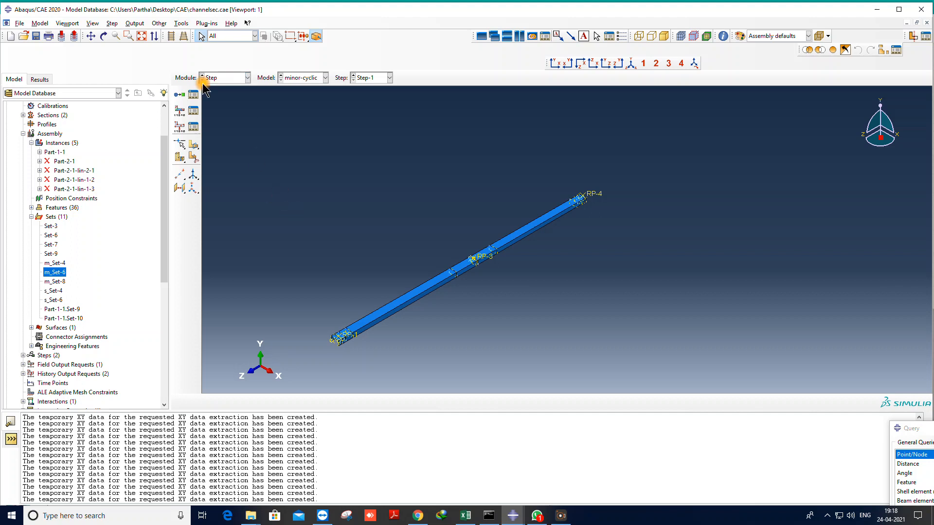
click(229, 80)
click(228, 80)
Delete the existing amplitude "cy" from the minor-cyclic model.
scroll(149, 280, down, 8)
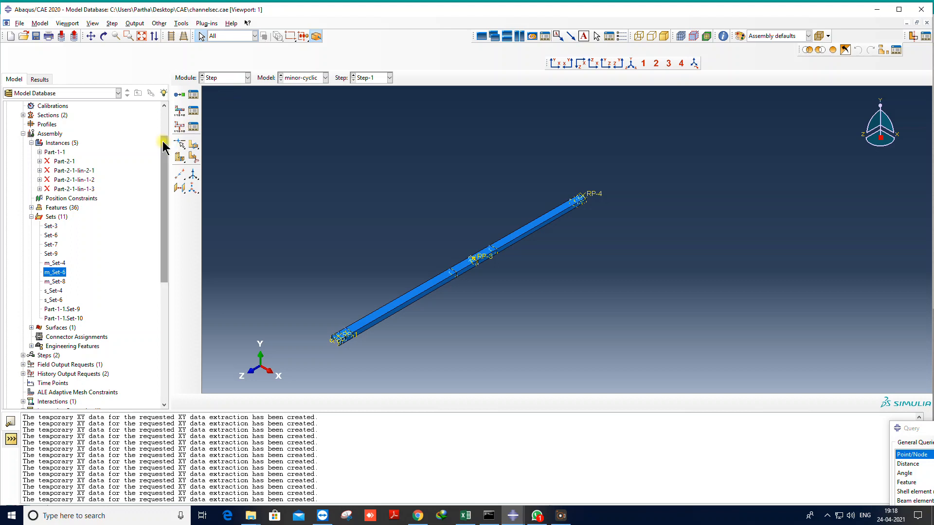
scroll(148, 281, down, 1)
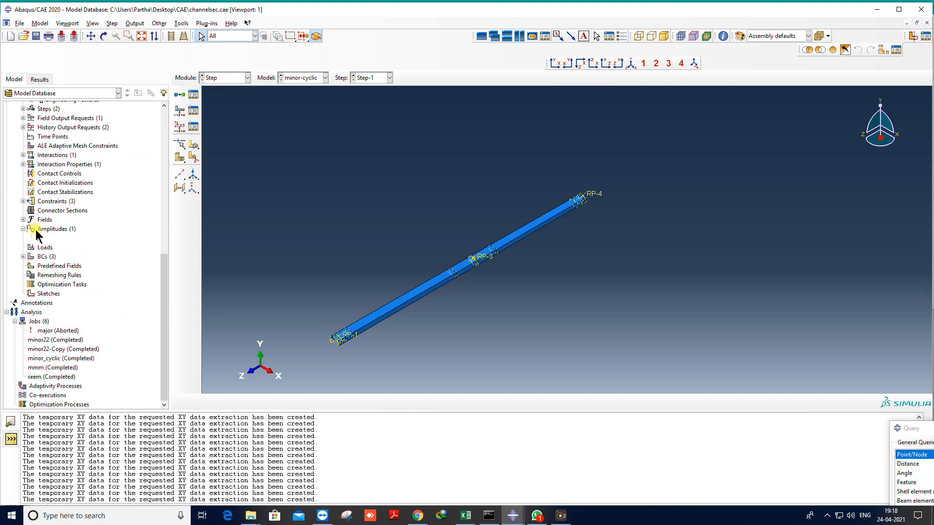
right_click(40, 239)
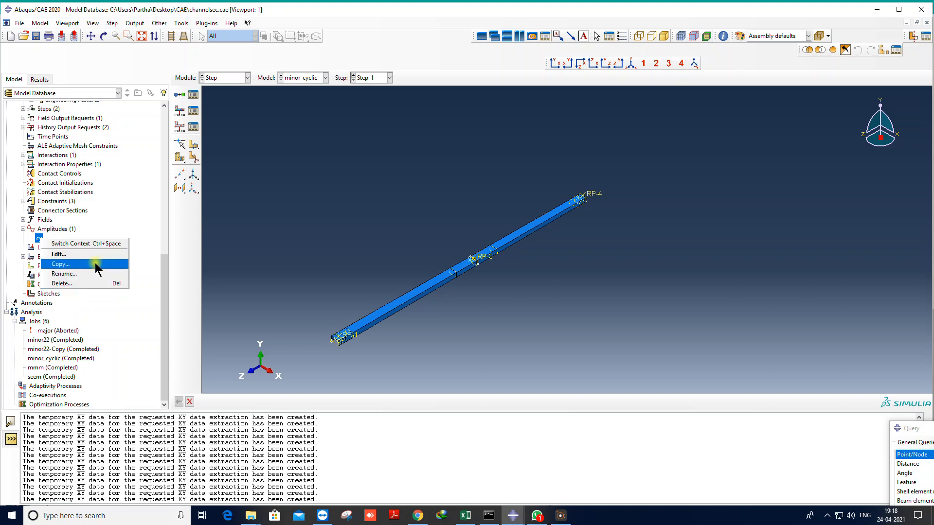
click(11, 229)
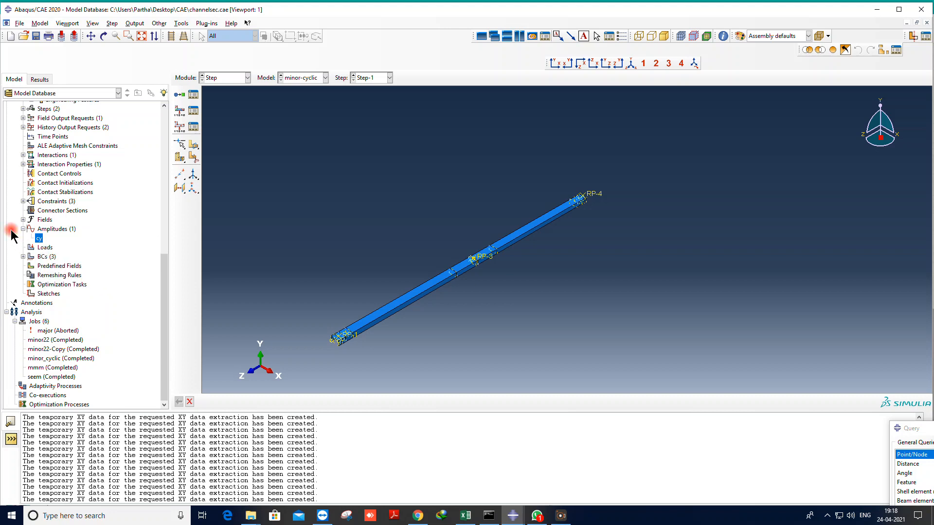
right_click(39, 239)
click(56, 281)
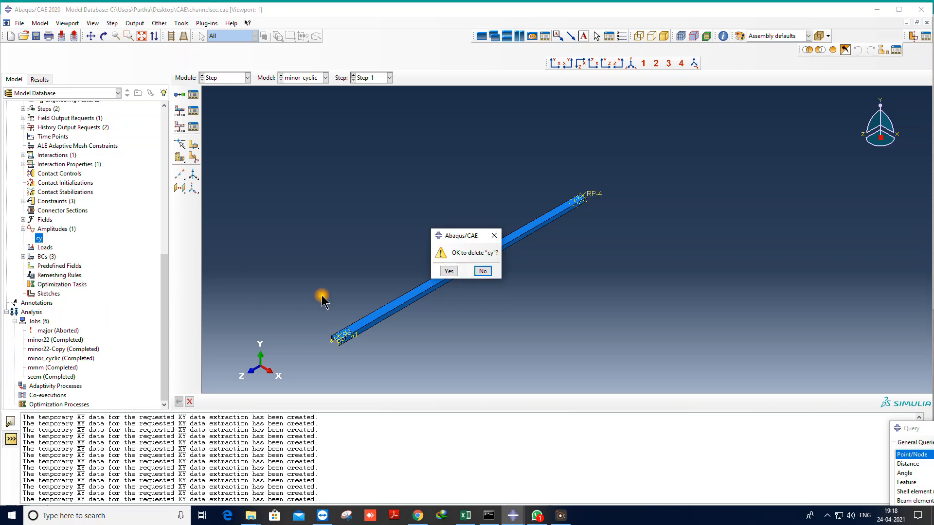
click(447, 271)
Create a new tabular amplitude named "cy".
right_click(53, 238)
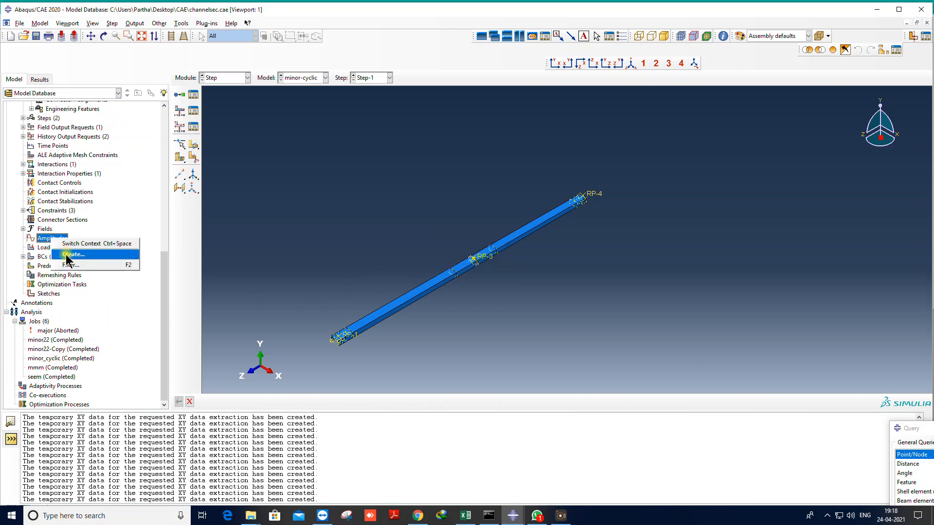
click(66, 255)
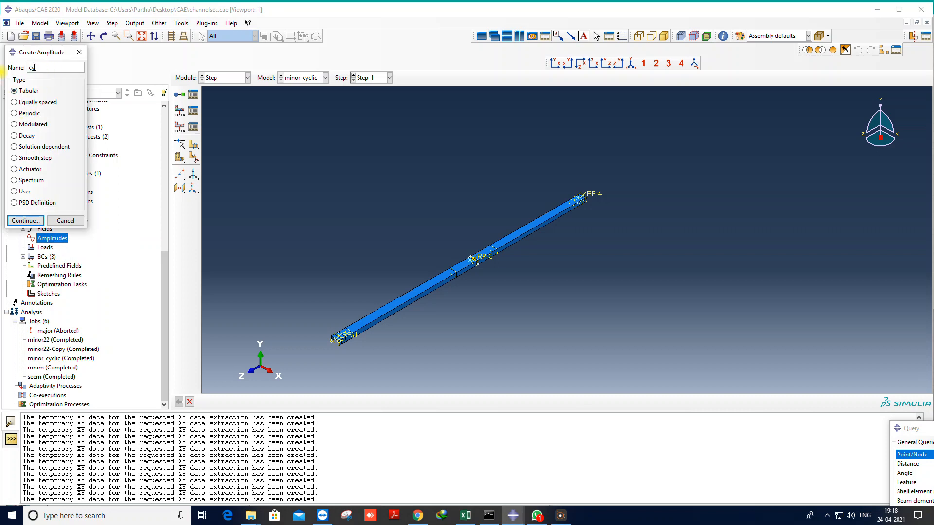
click(24, 220)
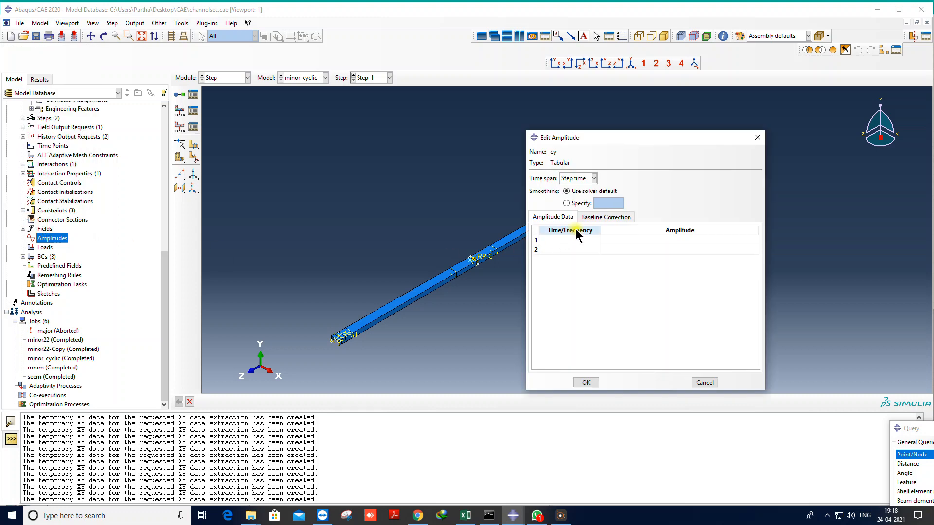
Copy the time and amplitude columns from the Excel worksheet and paste them into the cy amplitude's data table, starting at the first row.
click(465, 516)
drag(42, 131, 88, 466)
key(ctrl+c)
click(462, 513)
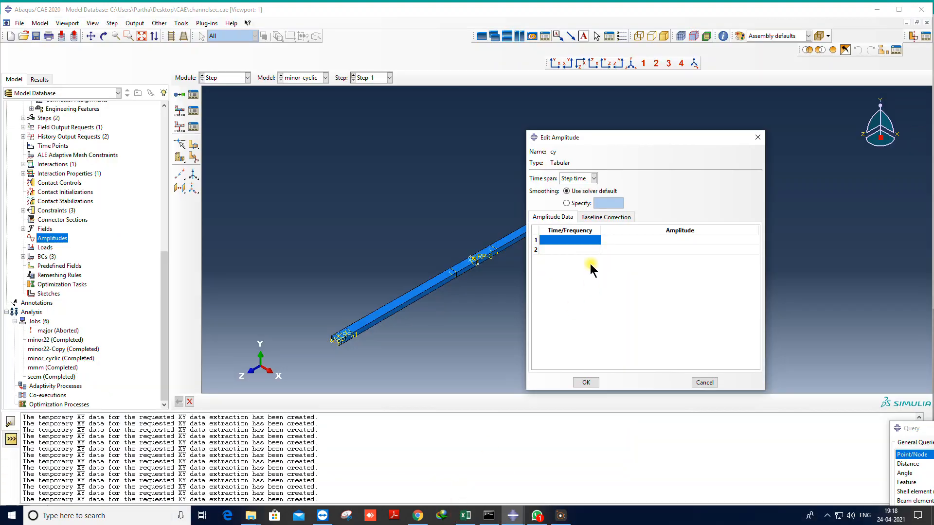
key(ctrl+v)
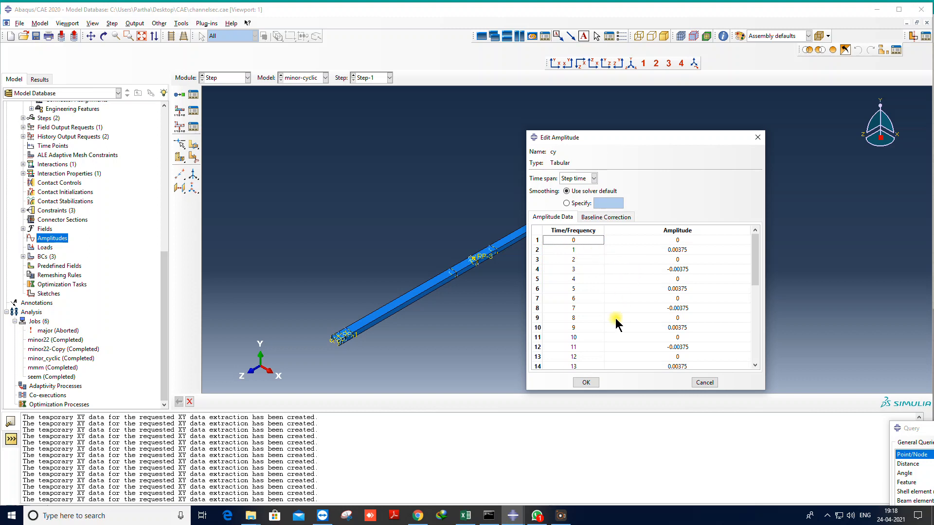
Check the pasted time and displacement values in the first rows of the table and save the cy amplitude.
click(681, 251)
click(696, 256)
click(695, 256)
key(Return)
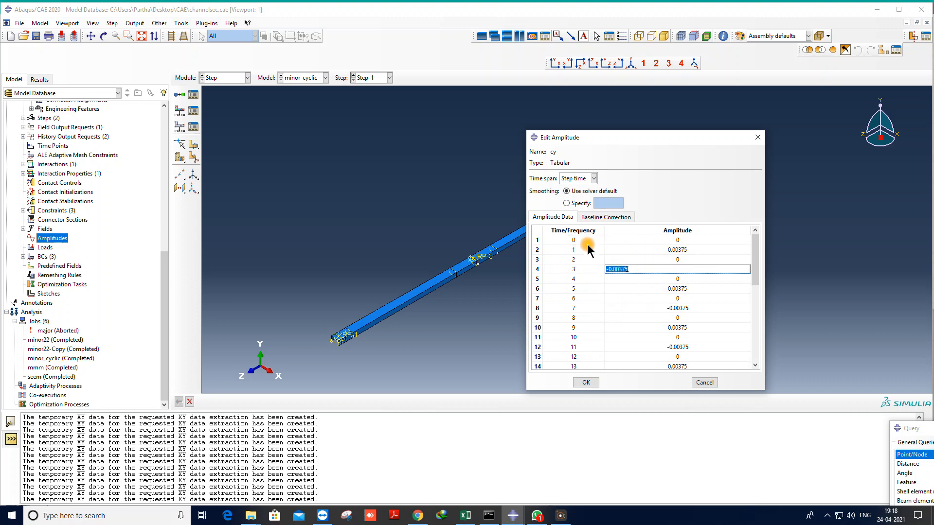
drag(574, 240, 575, 319)
click(573, 317)
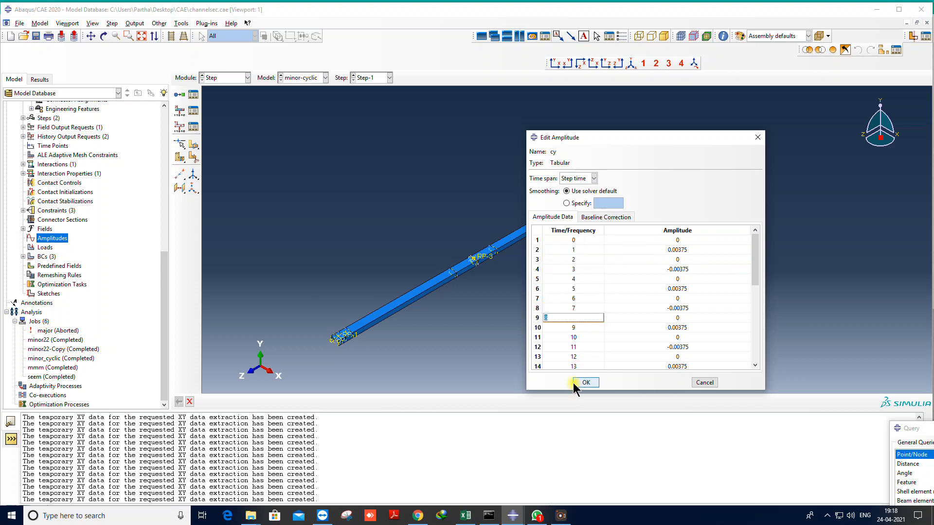
click(586, 383)
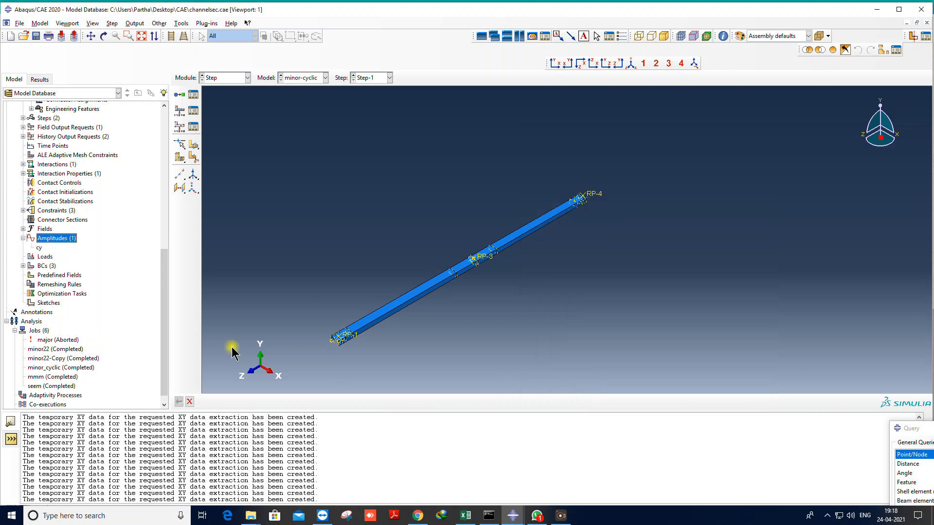
Reopen the cy amplitude and check the last time value in its data table.
click(39, 248)
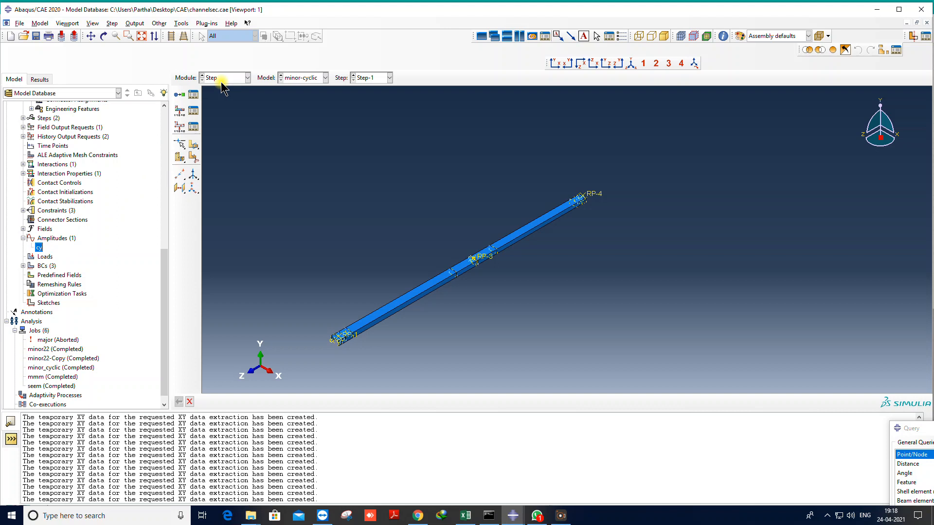
right_click(38, 248)
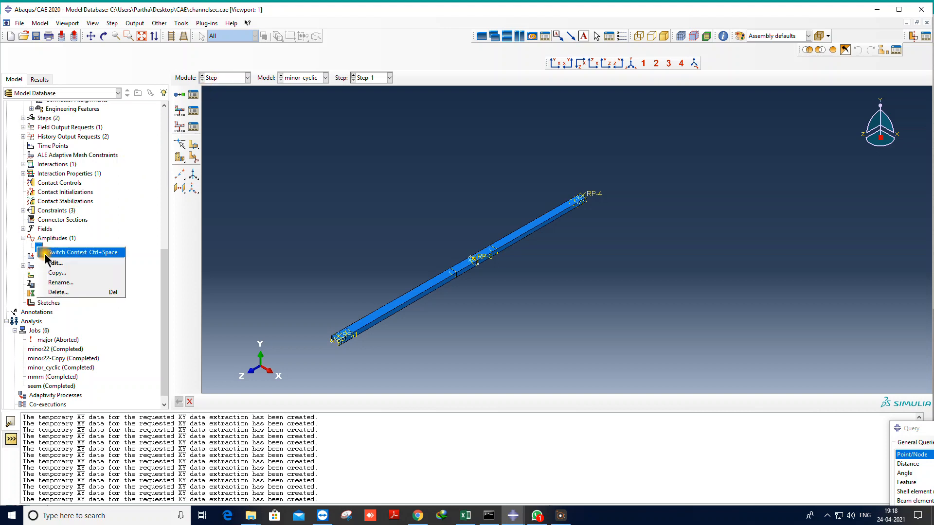
click(56, 265)
scroll(574, 355, down, 7)
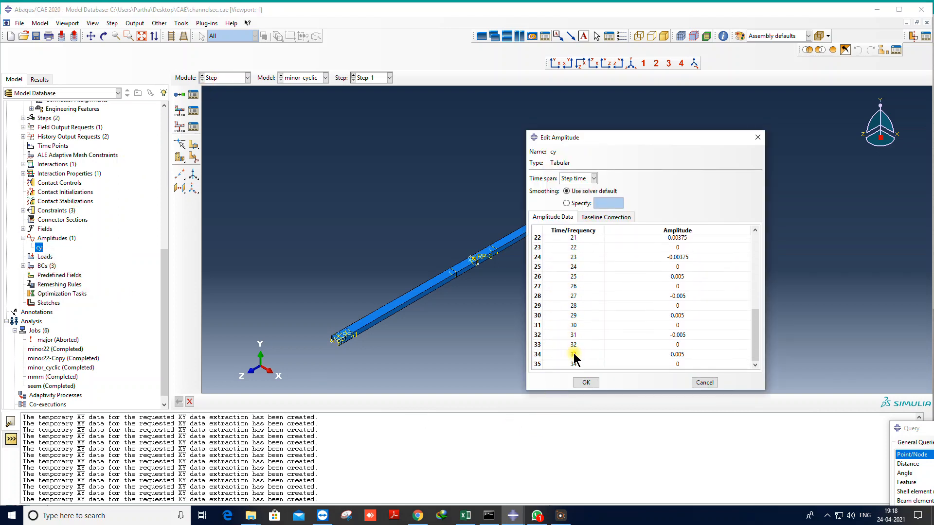
double_click(575, 364)
key(Escape)
Set the time period of the static general step Step-1 to 34.
click(193, 95)
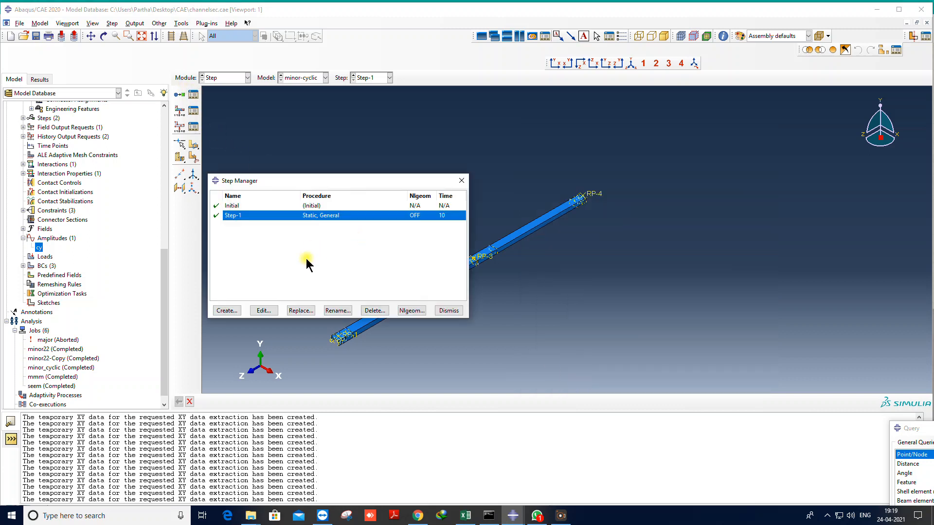
click(264, 311)
double_click(167, 193)
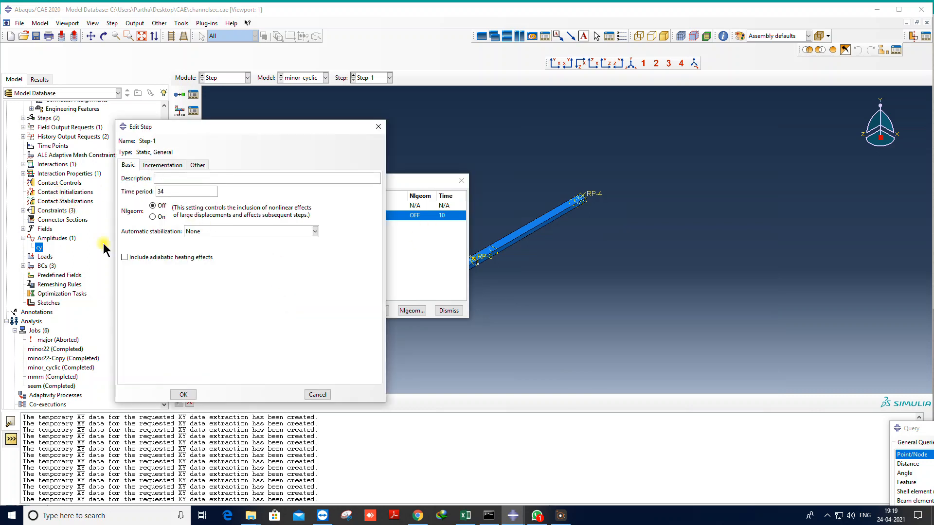
click(183, 395)
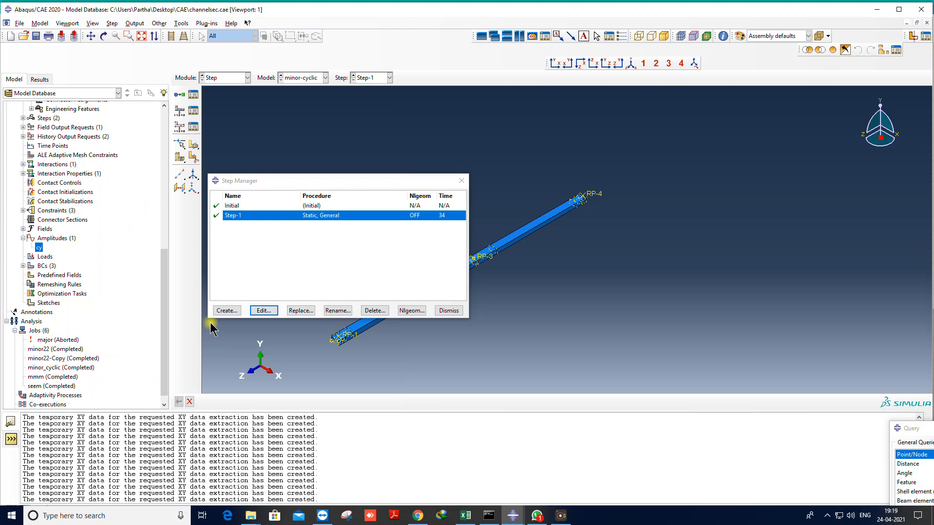
click(462, 181)
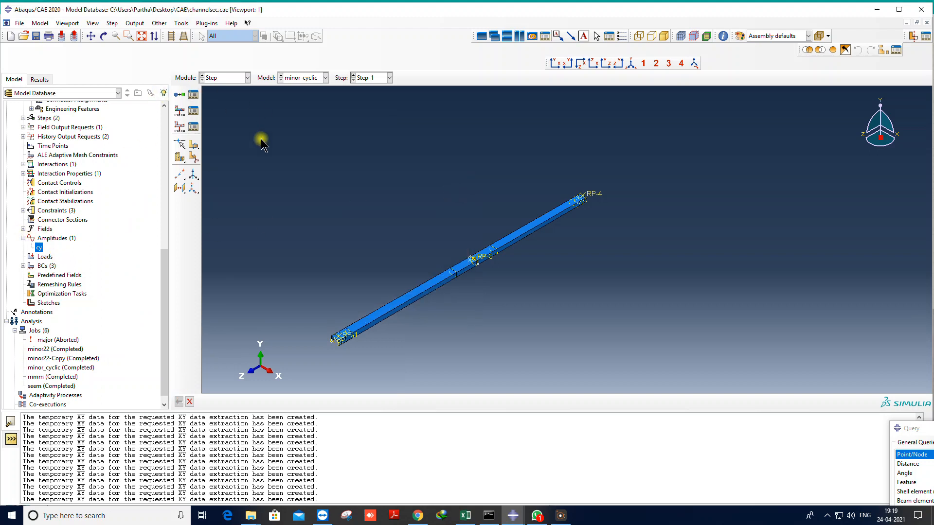
Switch to the Load module and open the cyclic boundary condition of Step-1 for editing.
click(220, 81)
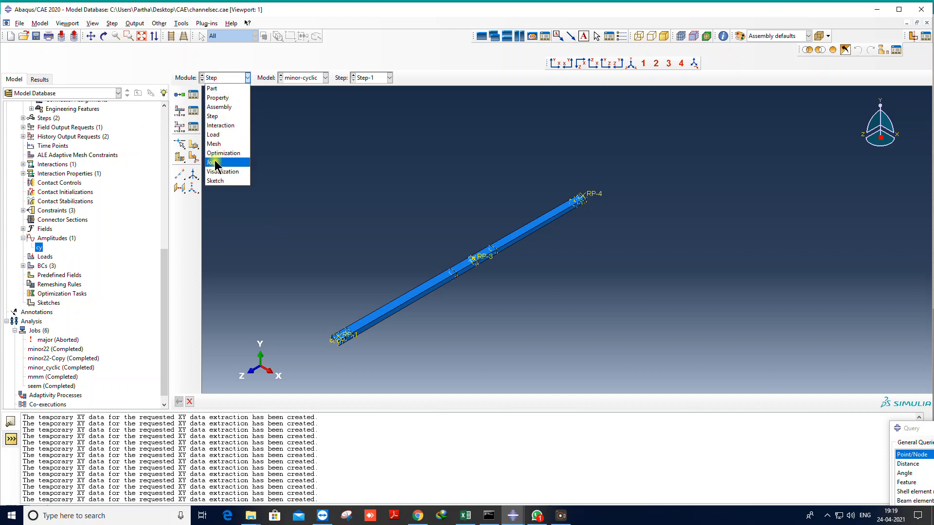
click(439, 116)
click(222, 77)
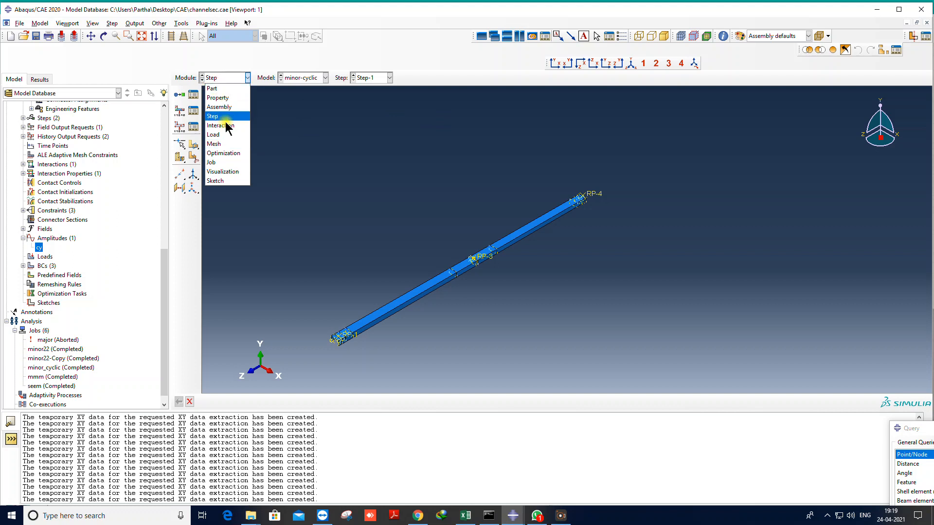
click(217, 116)
click(235, 78)
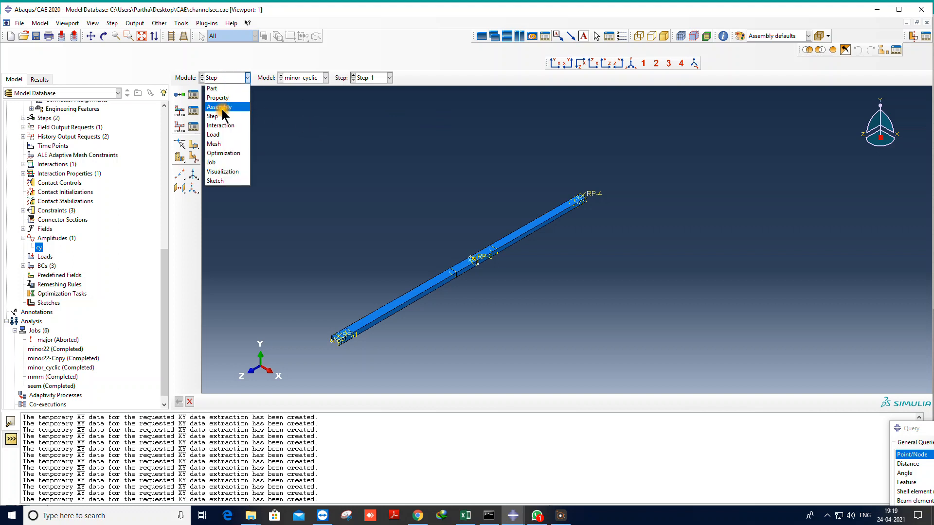
click(217, 135)
click(193, 110)
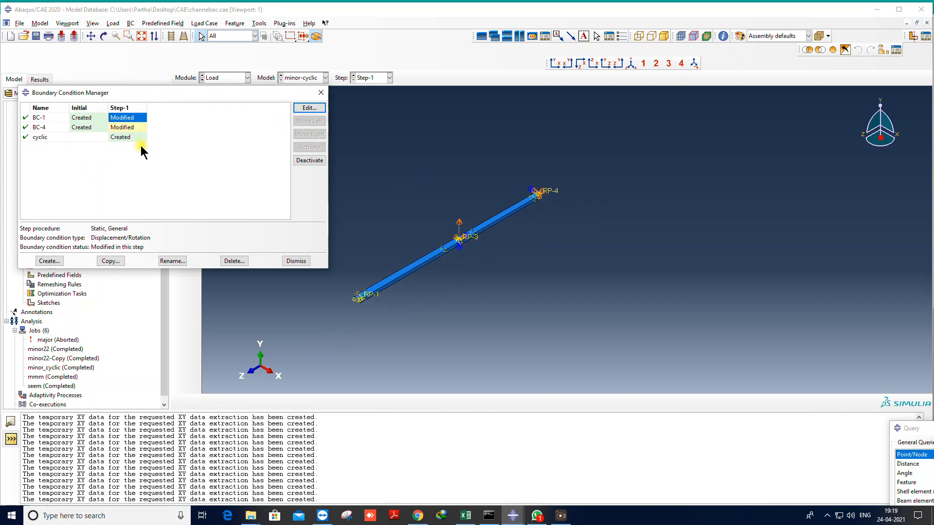
click(127, 138)
click(310, 108)
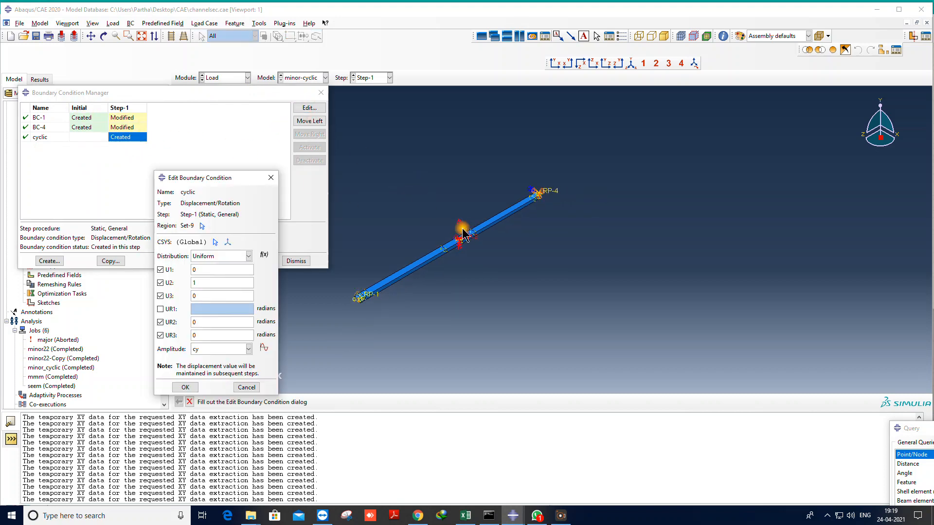
Choose cy as the amplitude of the cyclic boundary condition.
double_click(209, 283)
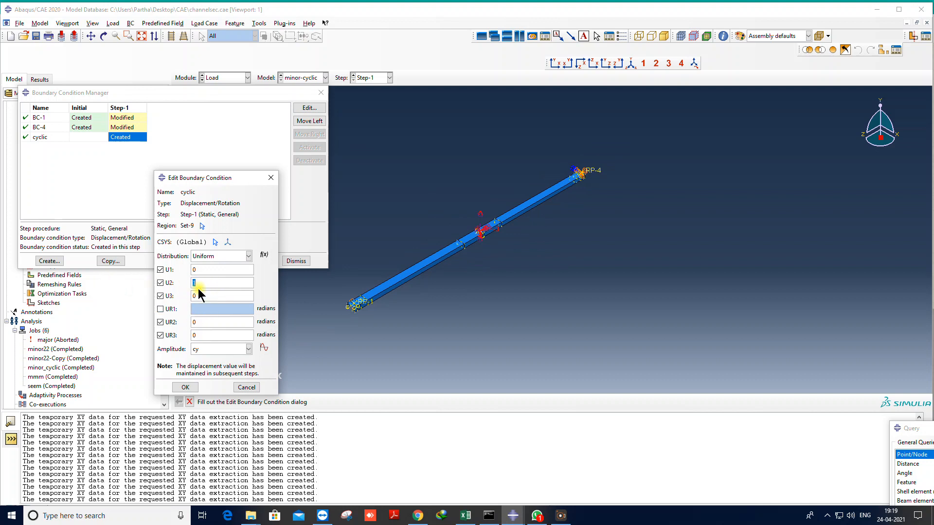
click(202, 348)
click(204, 350)
click(205, 349)
click(205, 352)
click(205, 350)
click(204, 349)
drag(102, 100, 408, 113)
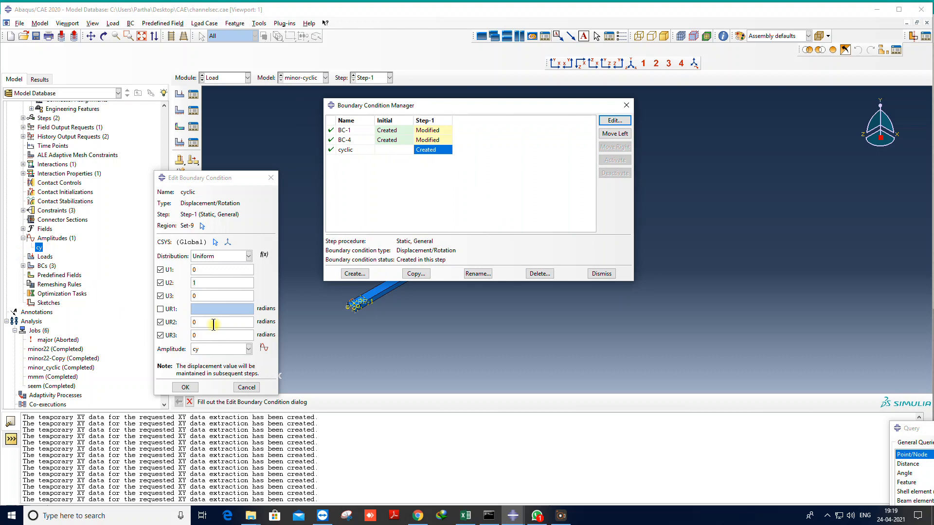
click(217, 351)
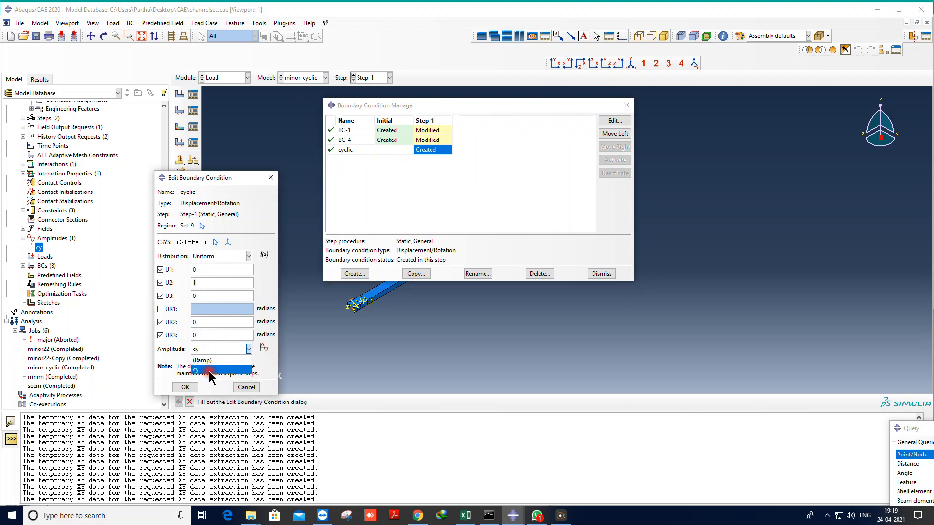
click(210, 371)
Check the U2 displacement against the constrained point in the middle of the beam and confirm the cyclic boundary condition.
double_click(205, 282)
drag(418, 113, 595, 293)
scroll(482, 243, down, 2)
scroll(481, 243, down, 2)
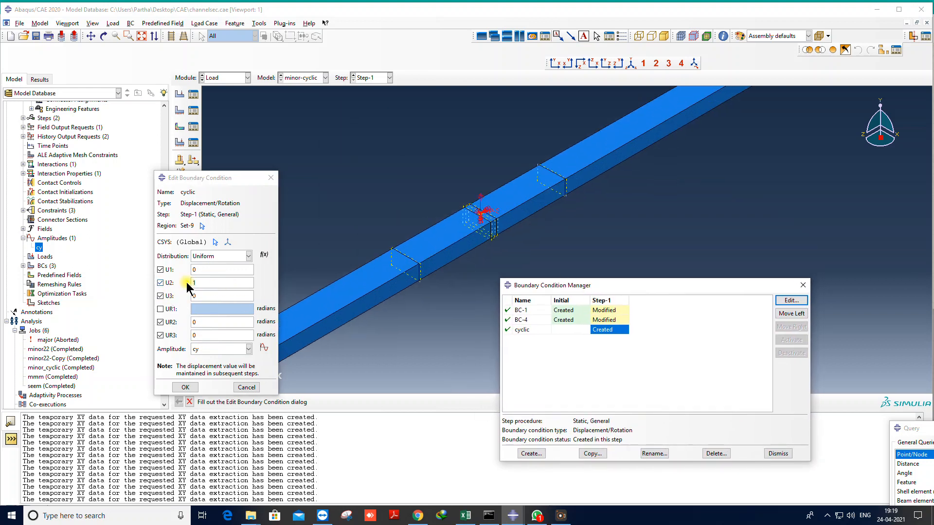
click(186, 388)
Reopen the cyclic boundary condition of Step-1 and review its constrained components and U2 displacement against the mid-span point.
scroll(414, 233, up, 5)
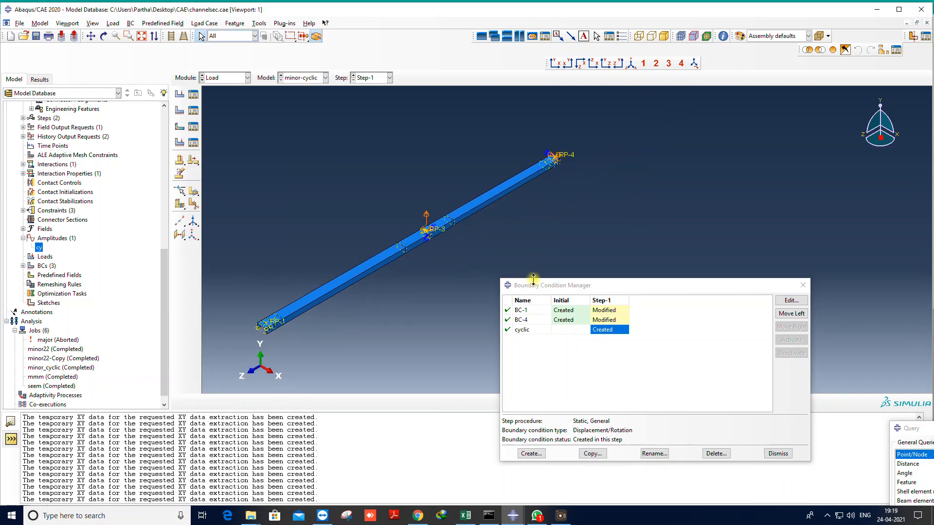
click(606, 311)
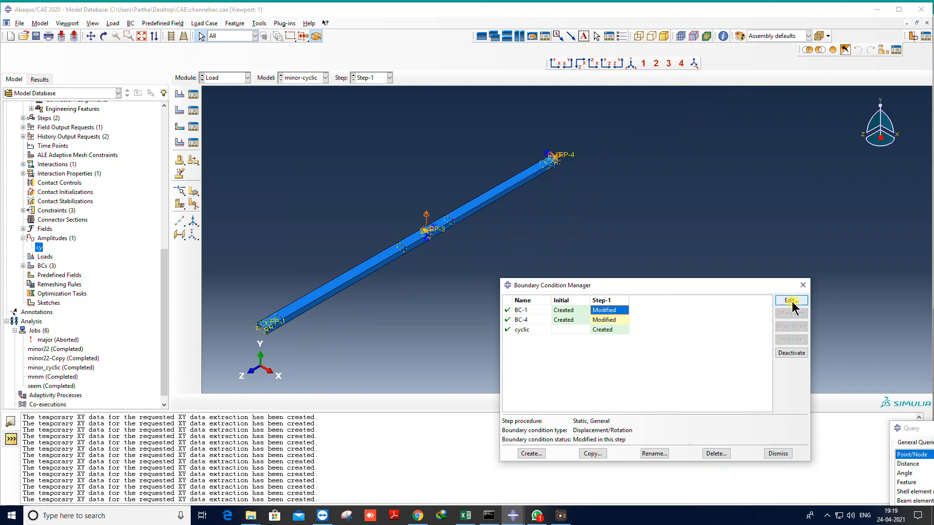
click(606, 329)
click(788, 300)
scroll(418, 228, down, 5)
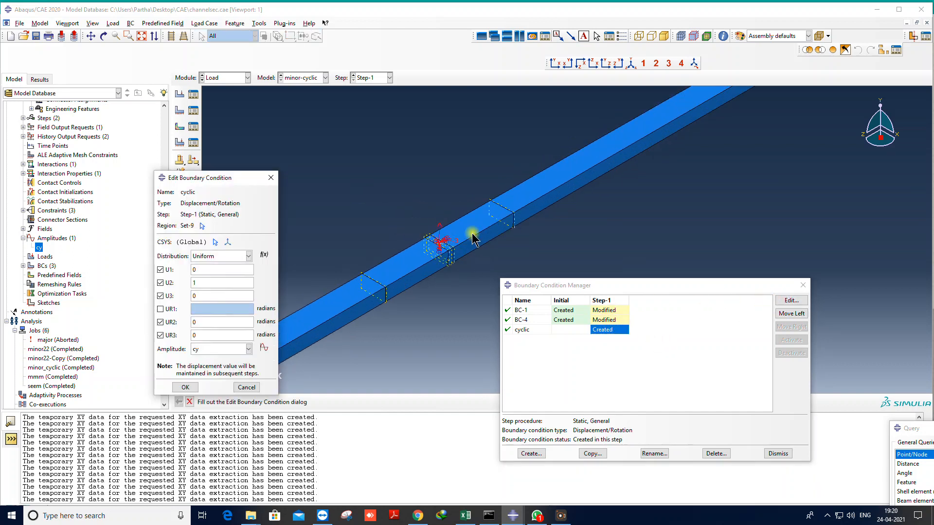
scroll(441, 243, down, 1)
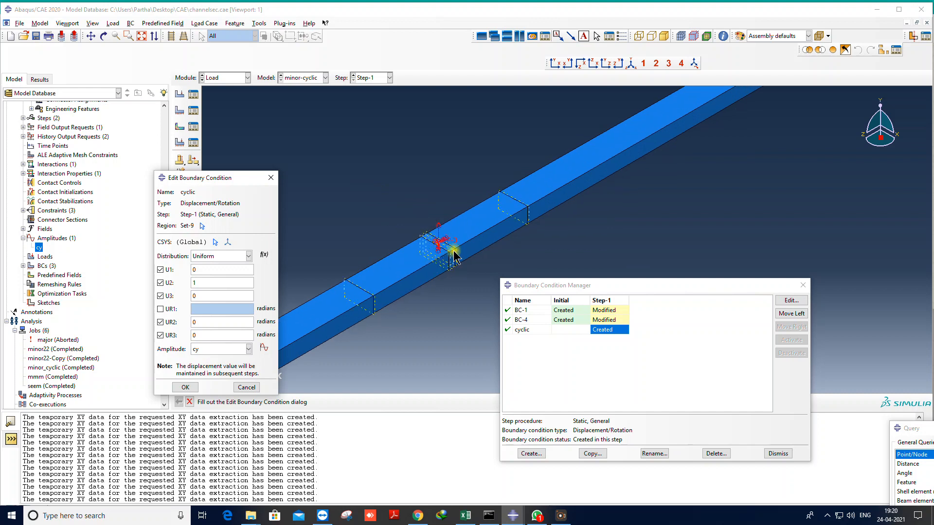
drag(192, 177, 95, 173)
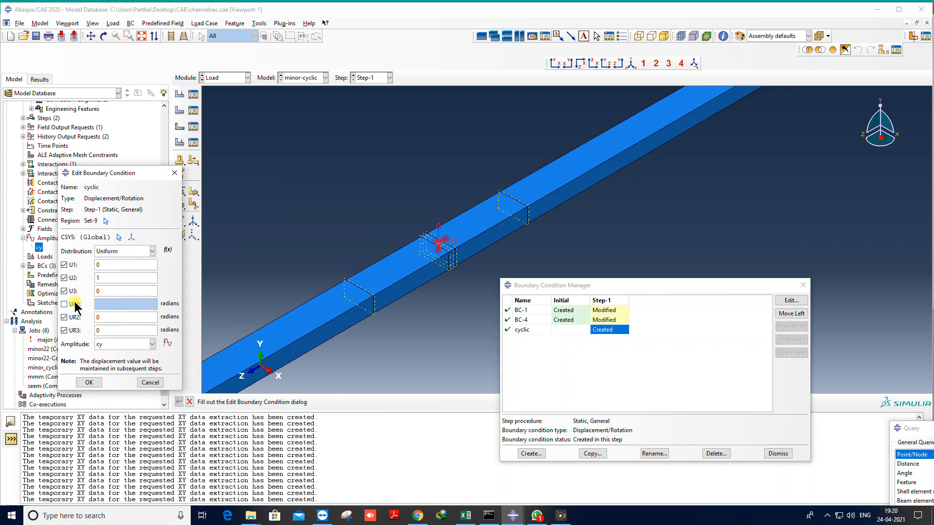
scroll(433, 227, down, 1)
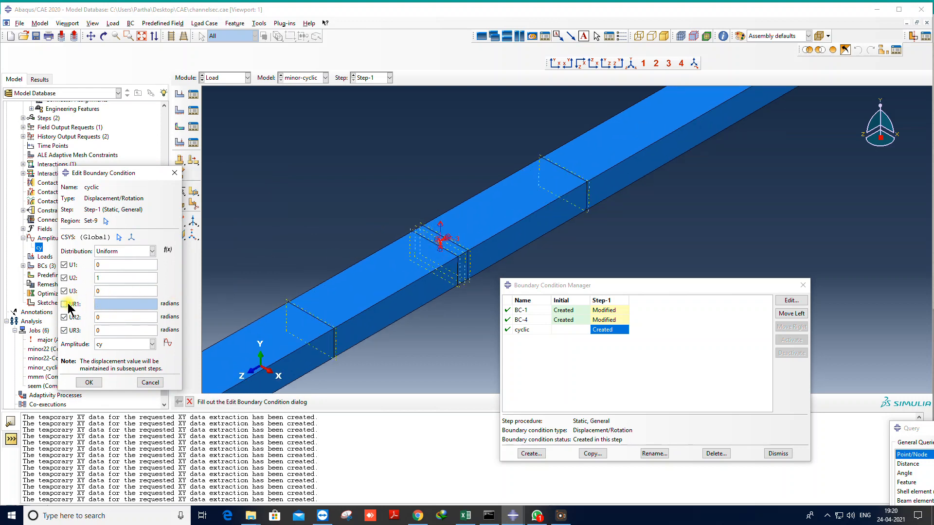
scroll(244, 326, up, 1)
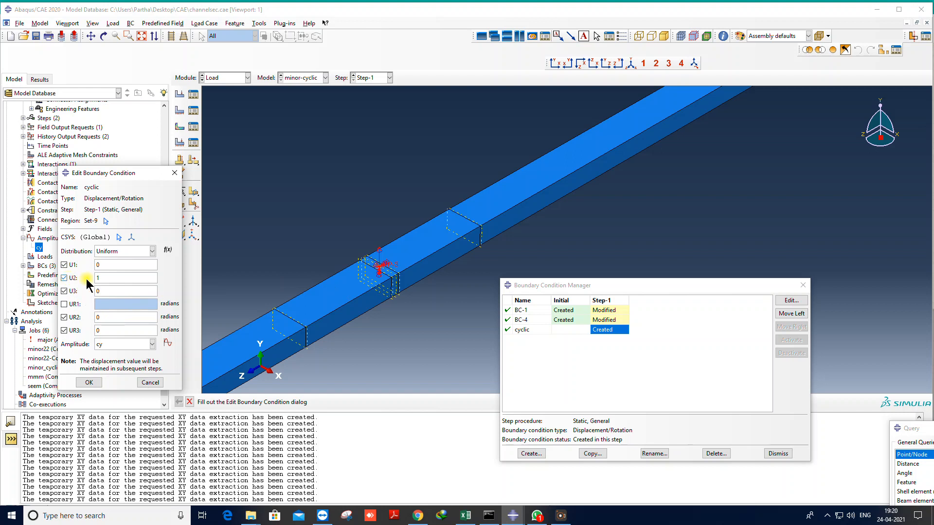
drag(96, 278, 47, 282)
Switch to the cyclic loading workbook in Excel and inspect the displacement values in column B.
click(489, 520)
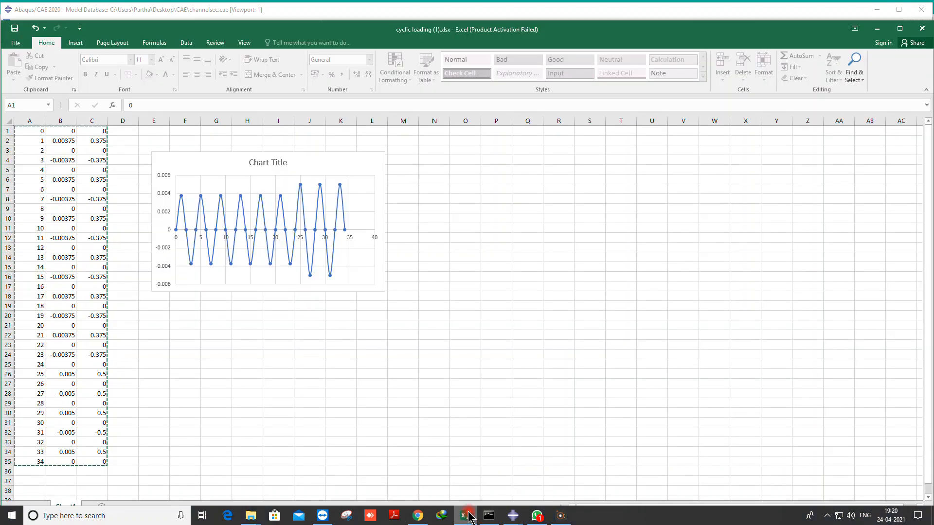
click(60, 140)
drag(63, 138, 92, 151)
click(488, 285)
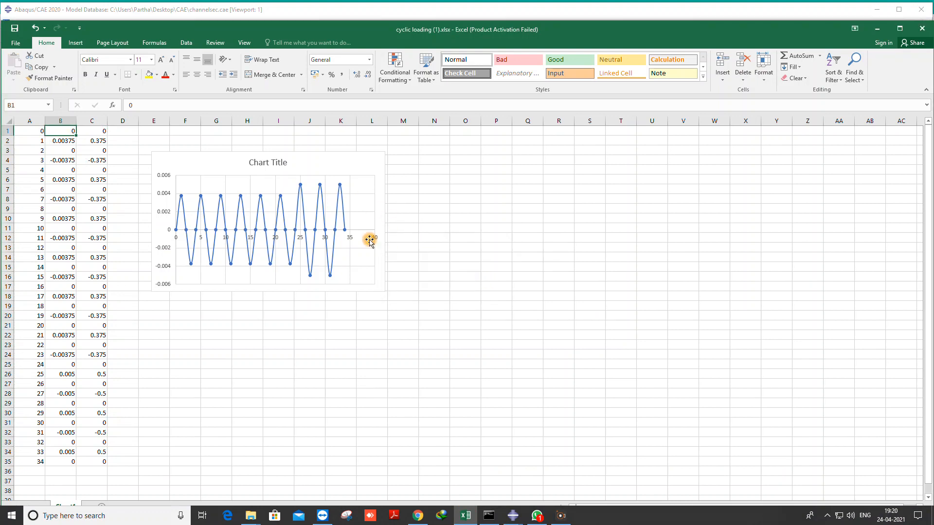
click(63, 141)
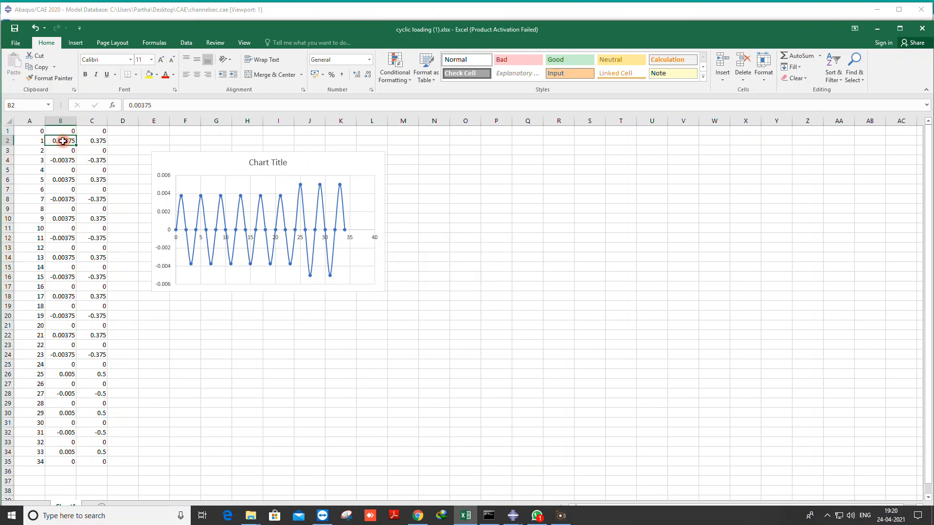
click(877, 9)
click(465, 516)
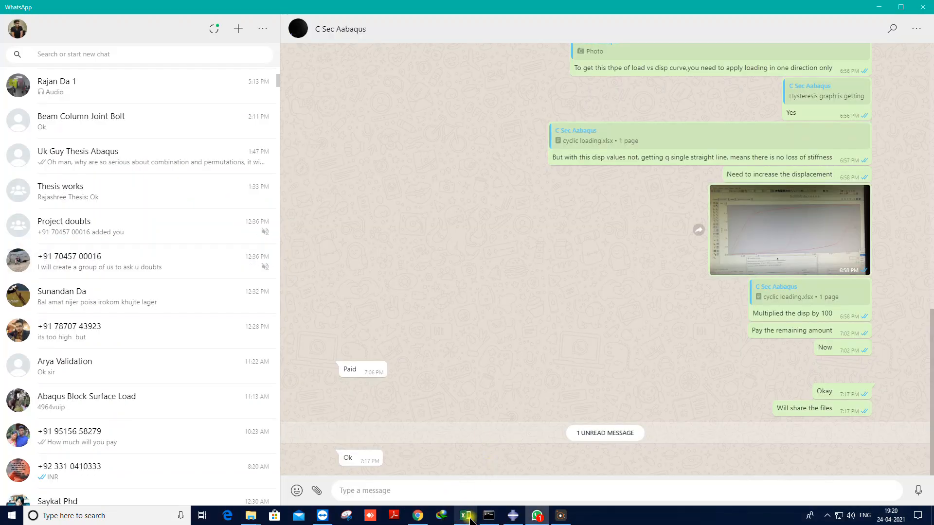
click(465, 516)
click(466, 516)
click(468, 518)
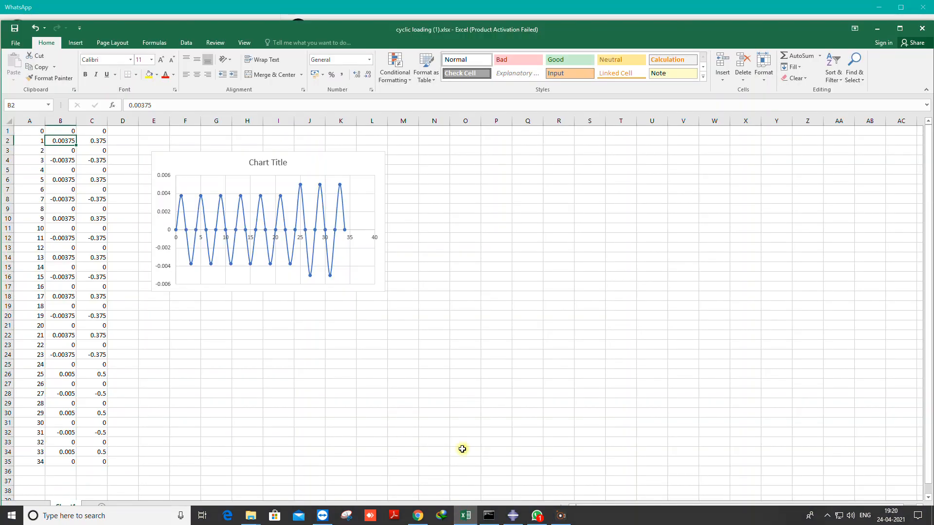
click(534, 517)
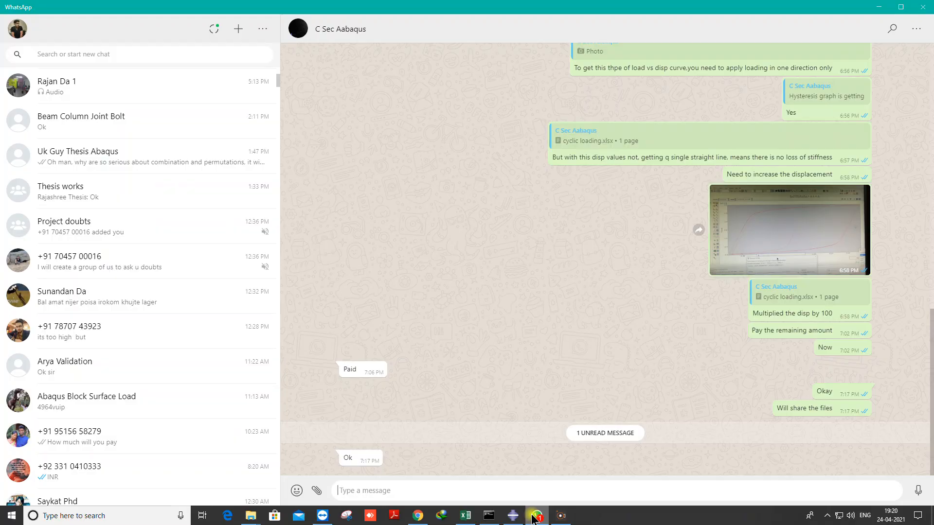
click(535, 516)
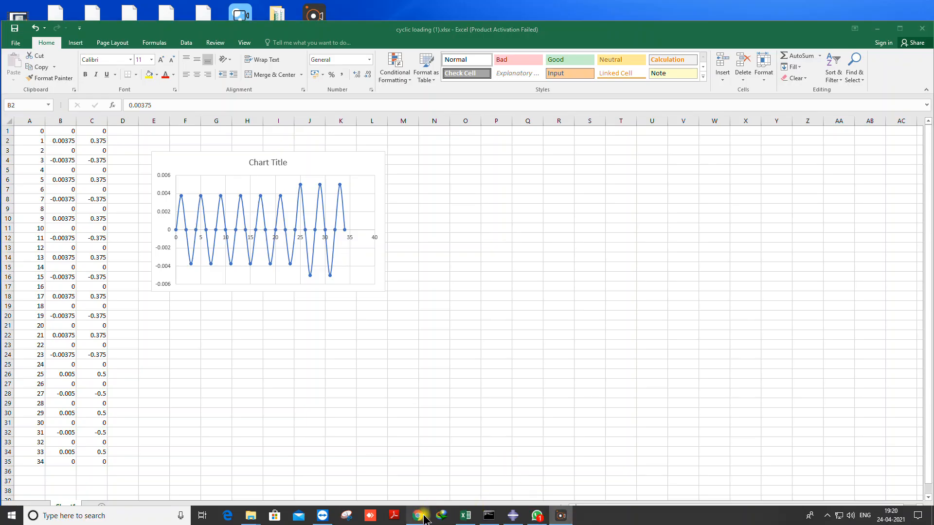
Switch back to Abaqus/CAE, cancel the boundary condition edit and open the minor_cyclic job results as stress contours on the deformed shape.
click(514, 517)
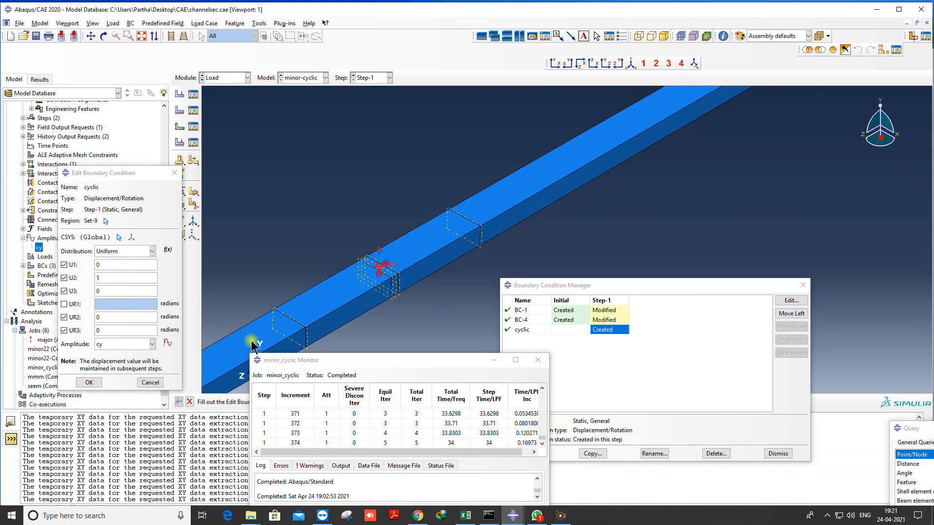
click(149, 383)
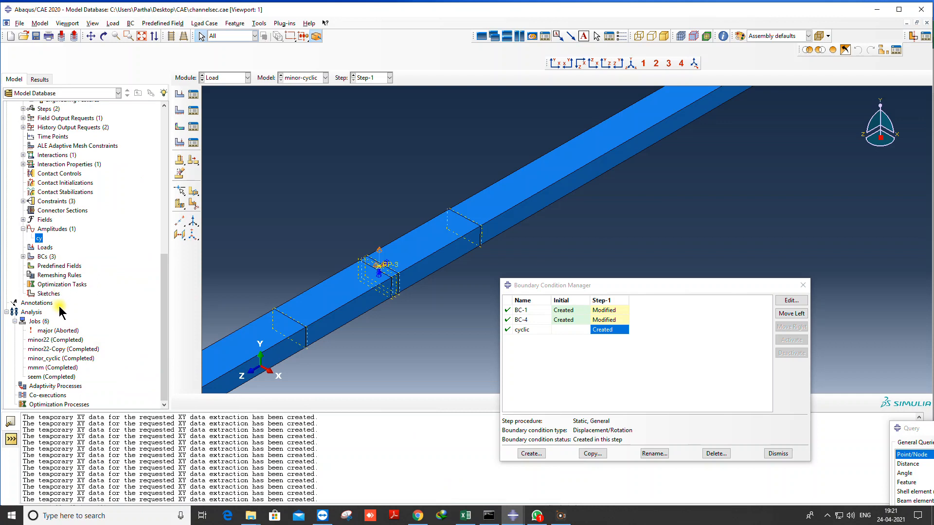
right_click(56, 359)
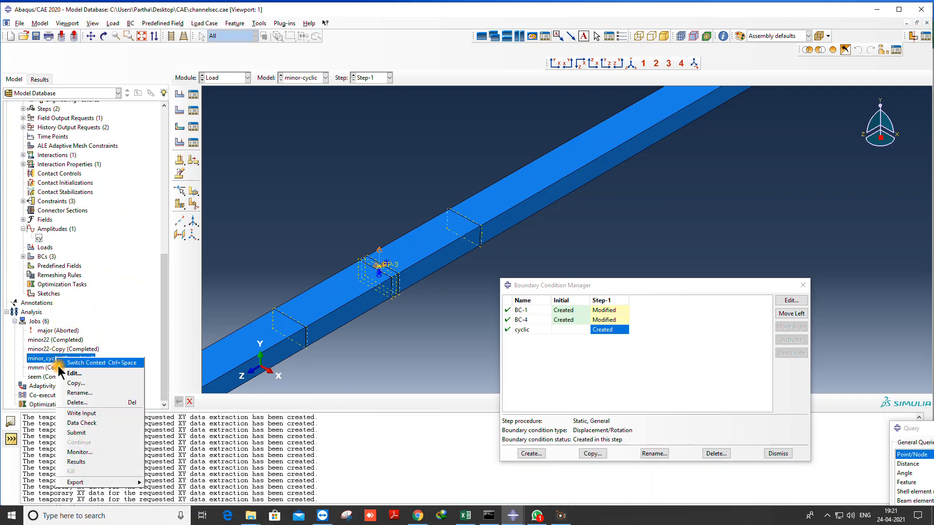
click(76, 462)
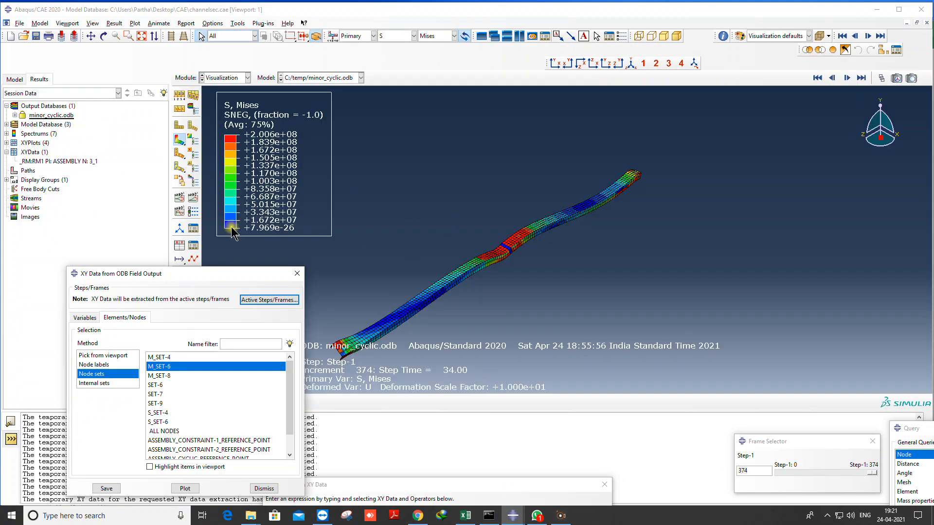
click(178, 127)
click(179, 140)
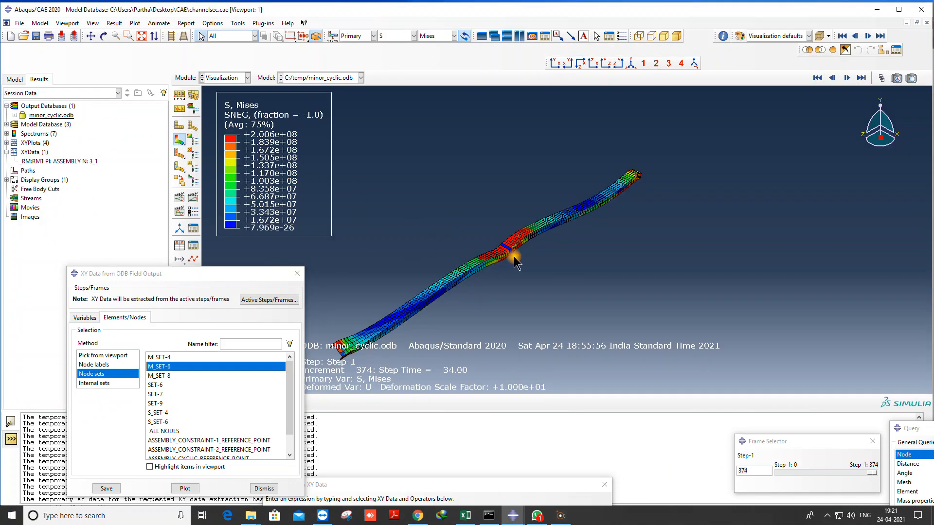
Dismiss the open XY data extraction dialog and delete the existing reaction moment XY data set.
drag(238, 274, 246, 164)
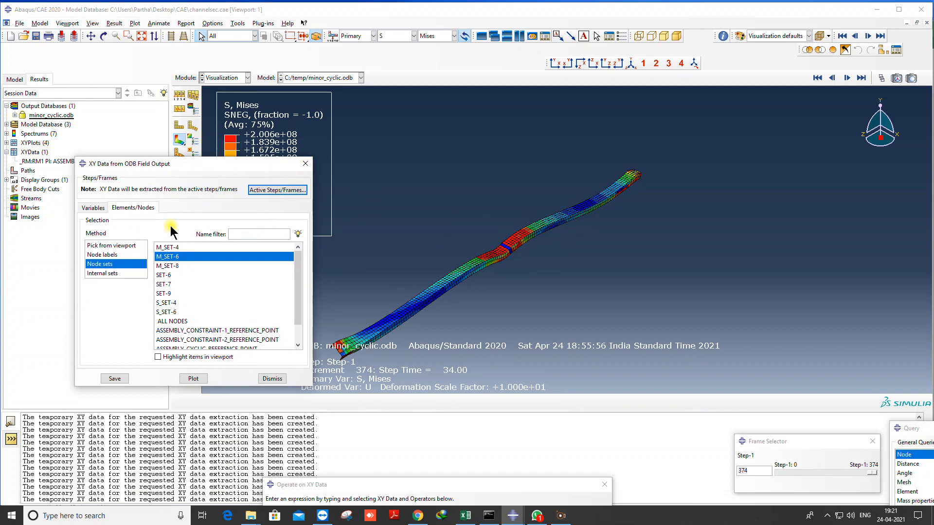
click(93, 208)
click(306, 164)
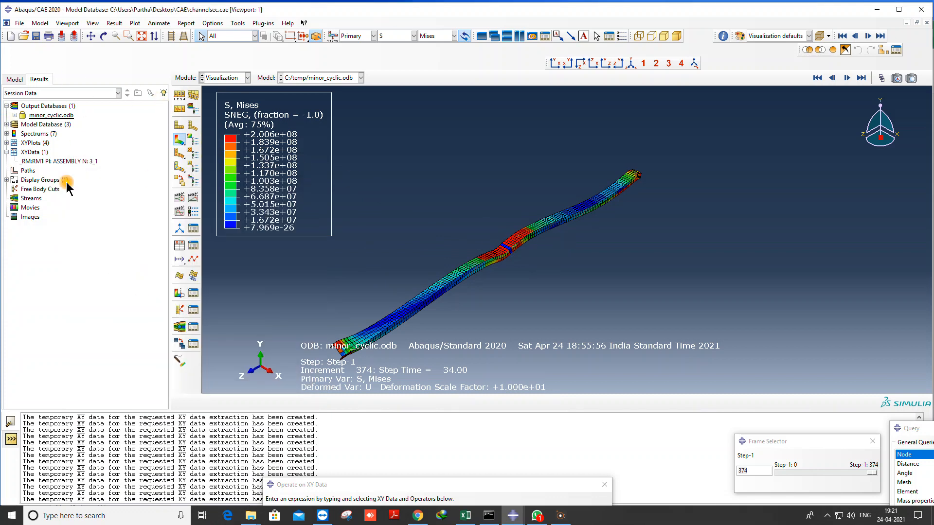
right_click(31, 163)
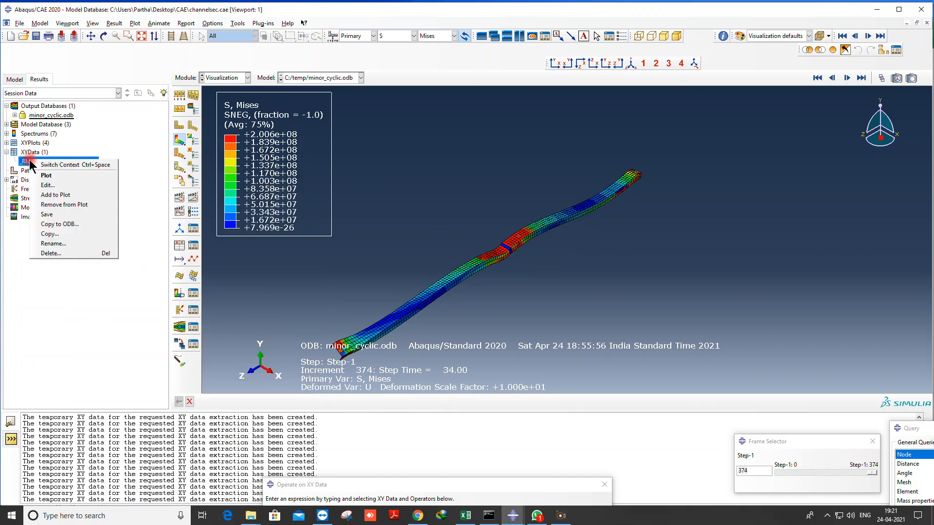
click(53, 253)
click(428, 270)
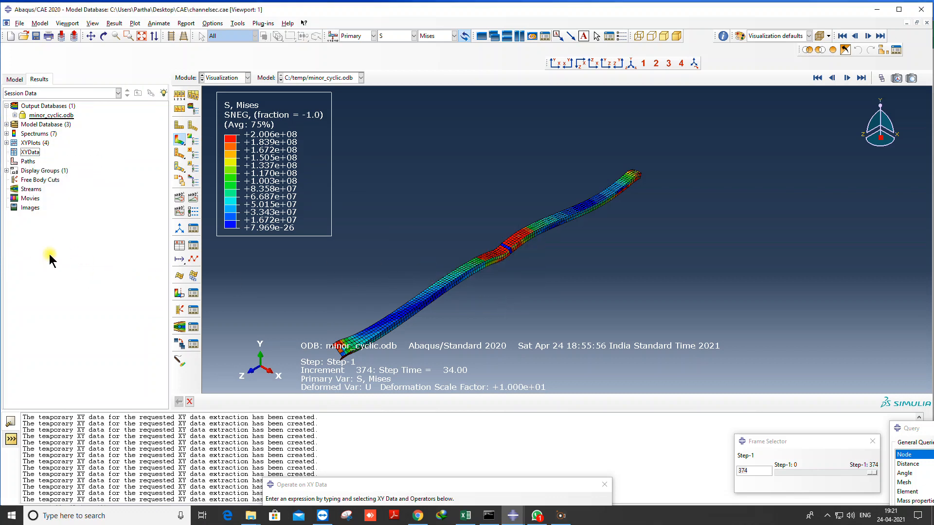
Start creating XY data from ODB field output and expand the components of the reaction moment variable RM.
double_click(30, 152)
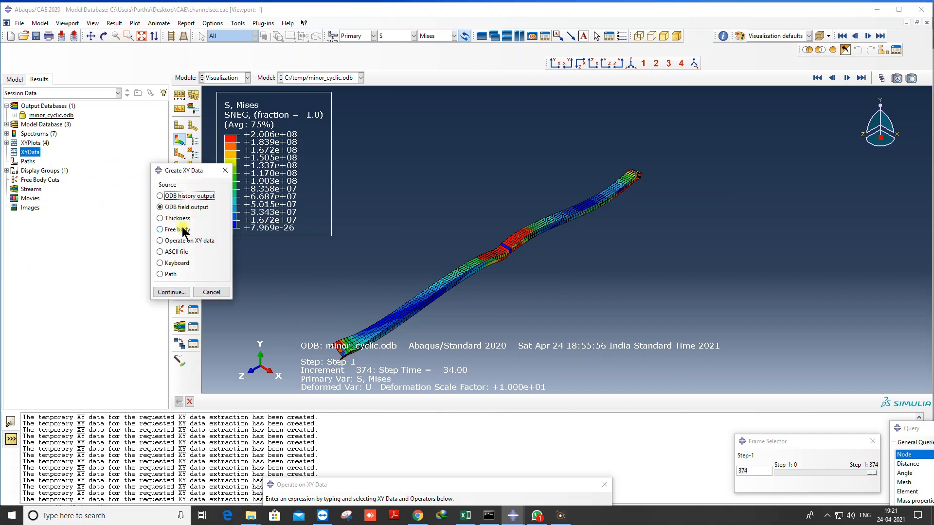
click(172, 292)
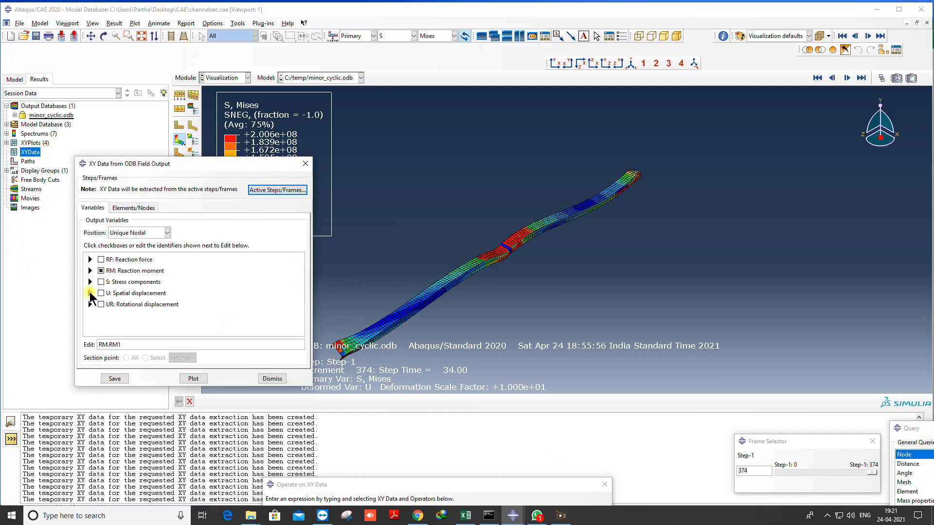
click(90, 271)
scroll(99, 300, down, 1)
scroll(100, 300, down, 1)
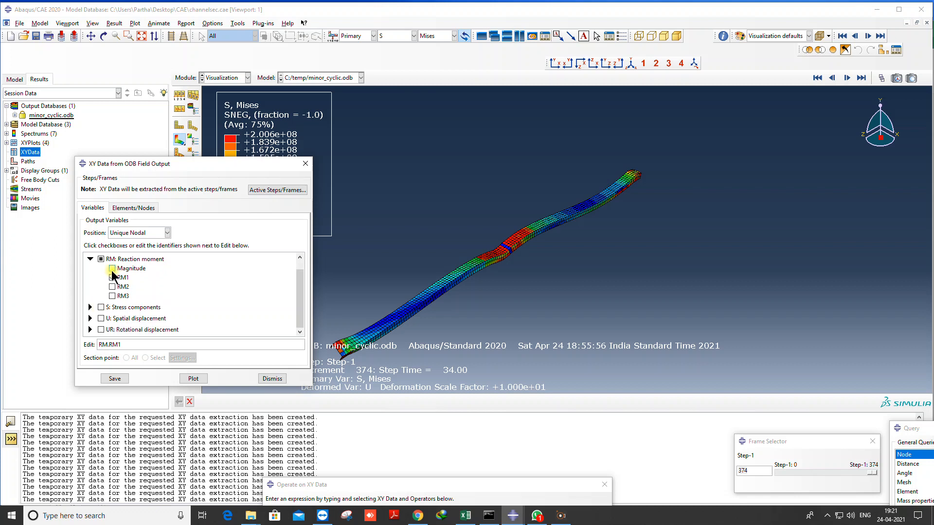
Choose the node sets M_SET-4, M_SET-6 and M_SET-8 for the XY data extraction.
click(117, 214)
click(104, 264)
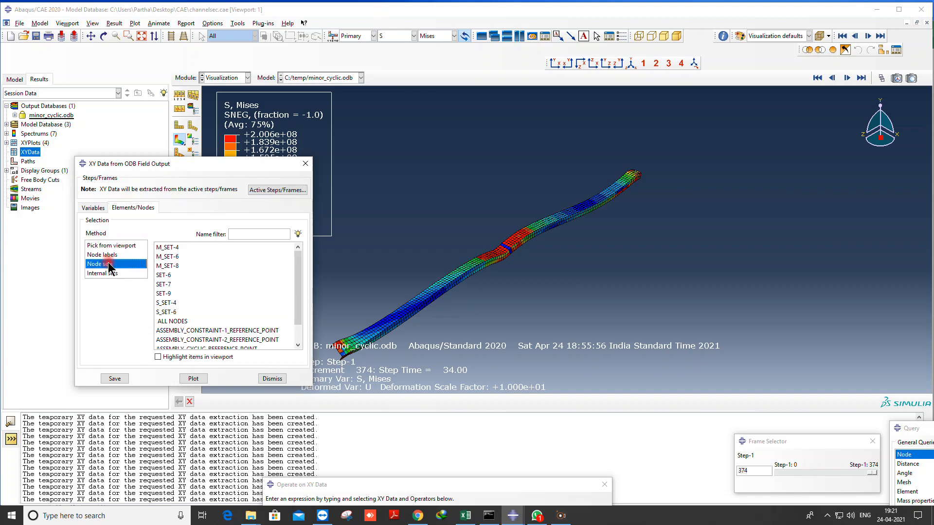
drag(177, 248, 178, 264)
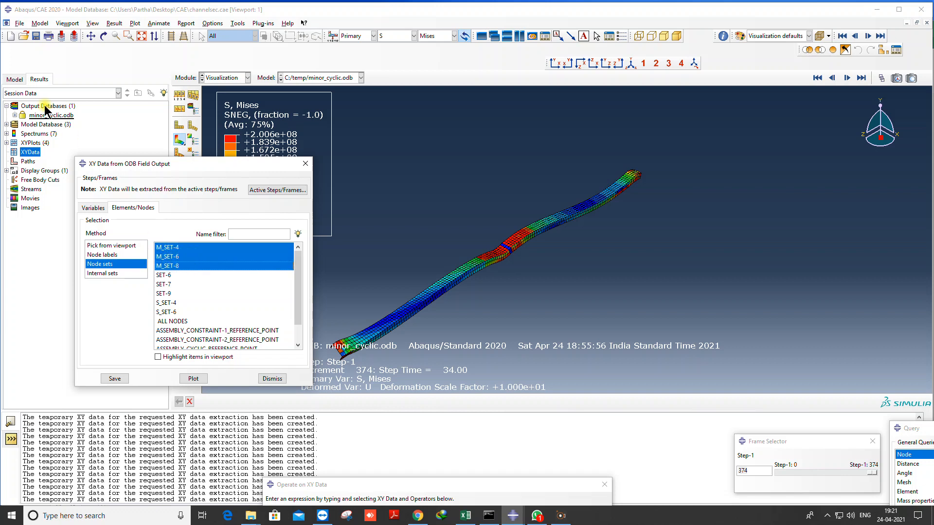
Examine in the assembly which reference points the sets m_Set-4, m_Set-6 and m_Set-8 refer to.
click(20, 83)
scroll(51, 189, up, 9)
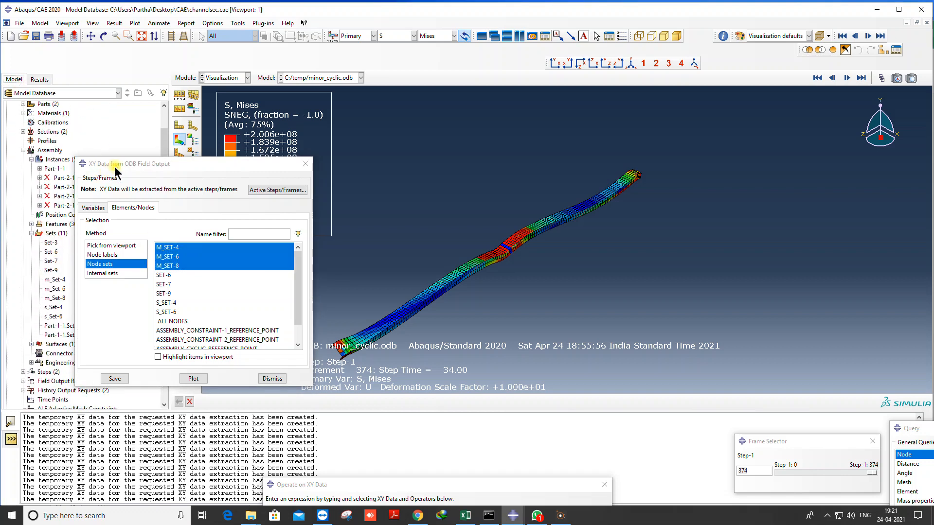
drag(115, 167, 106, 329)
double_click(53, 280)
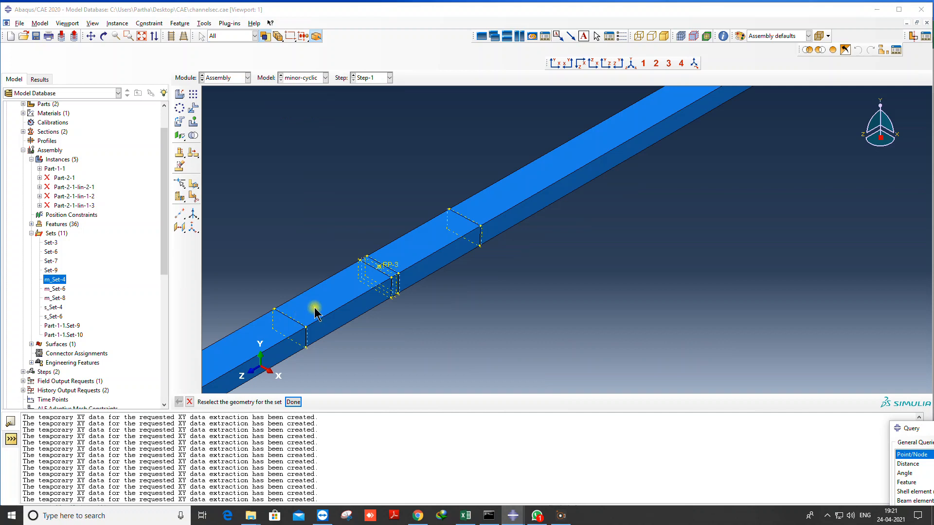
scroll(348, 286, down, 4)
scroll(271, 346, up, 4)
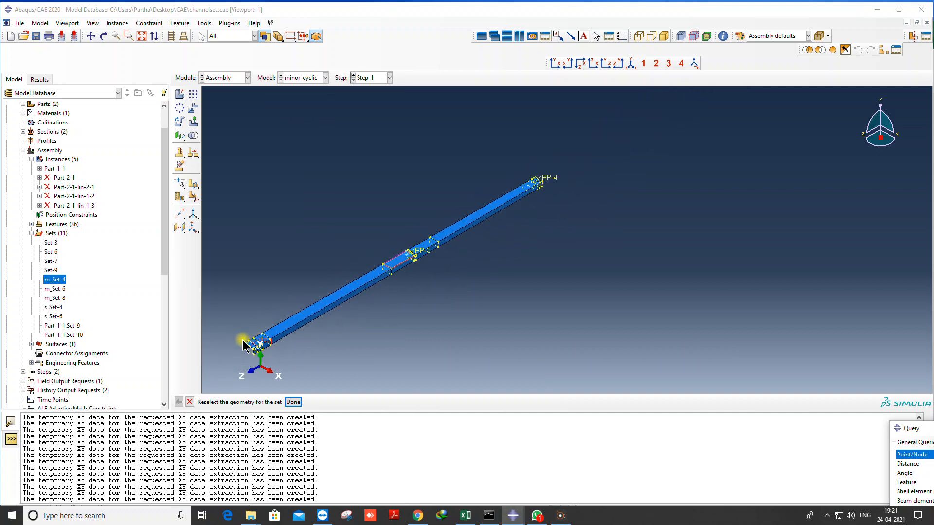
double_click(54, 289)
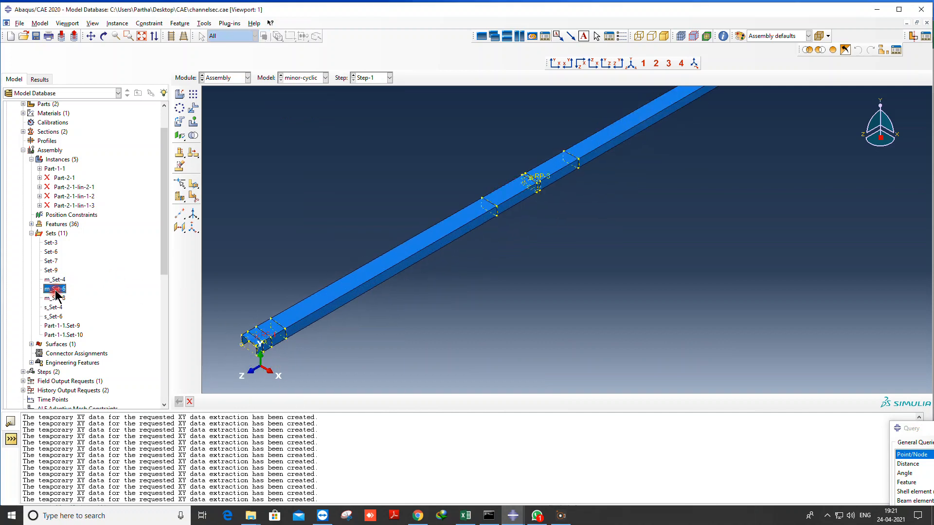
scroll(330, 313, down, 4)
double_click(54, 298)
scroll(425, 286, up, 2)
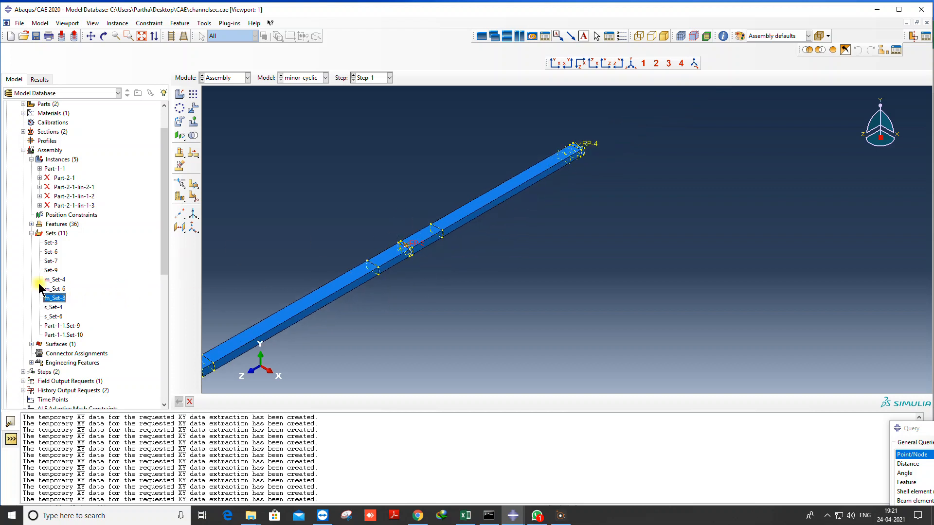
scroll(43, 284, down, 2)
scroll(41, 283, down, 3)
shift+click(52, 157)
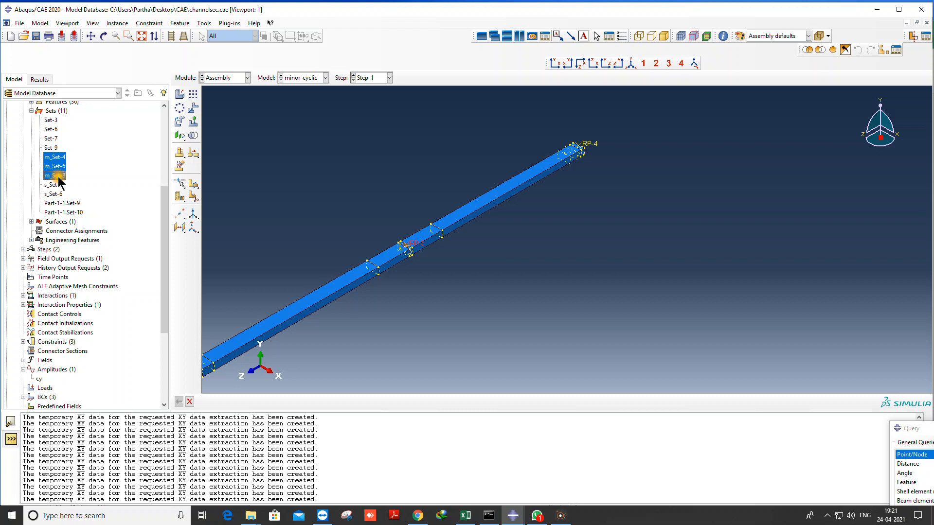
Return to the results in the Visualization module and plot the reaction moment RM1 for node set M_SET-4.
click(48, 80)
click(247, 78)
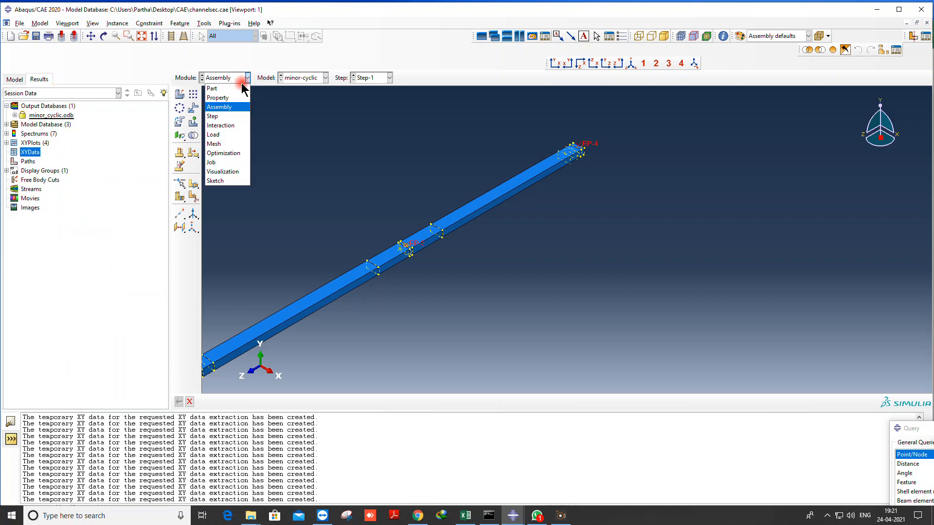
click(225, 169)
drag(177, 335, 179, 128)
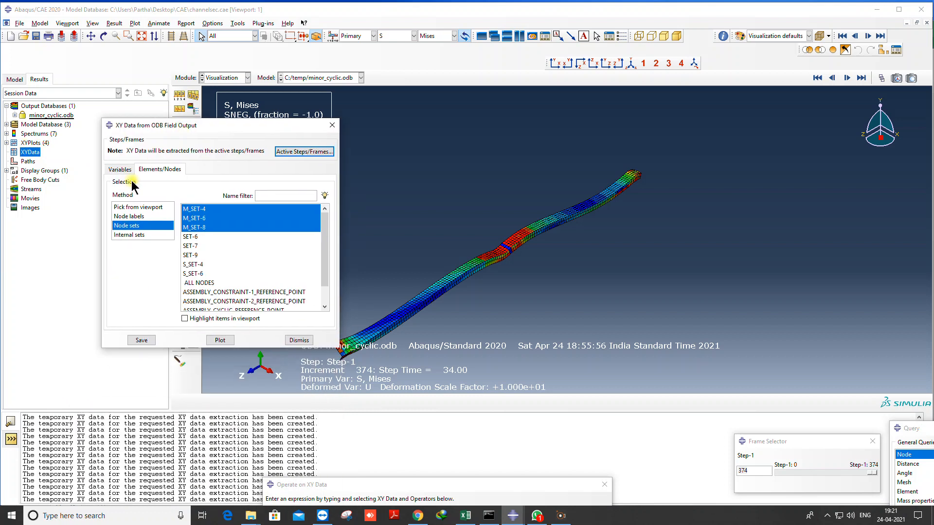
click(195, 209)
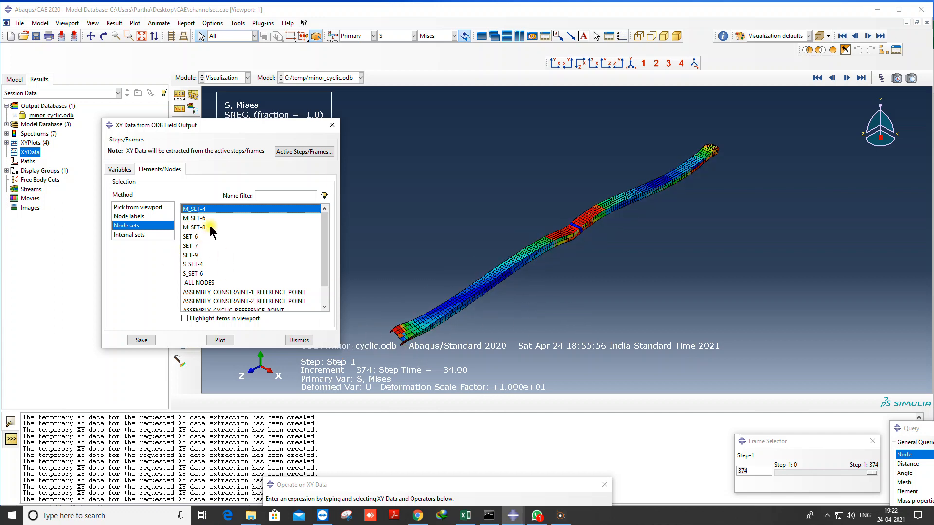
click(220, 341)
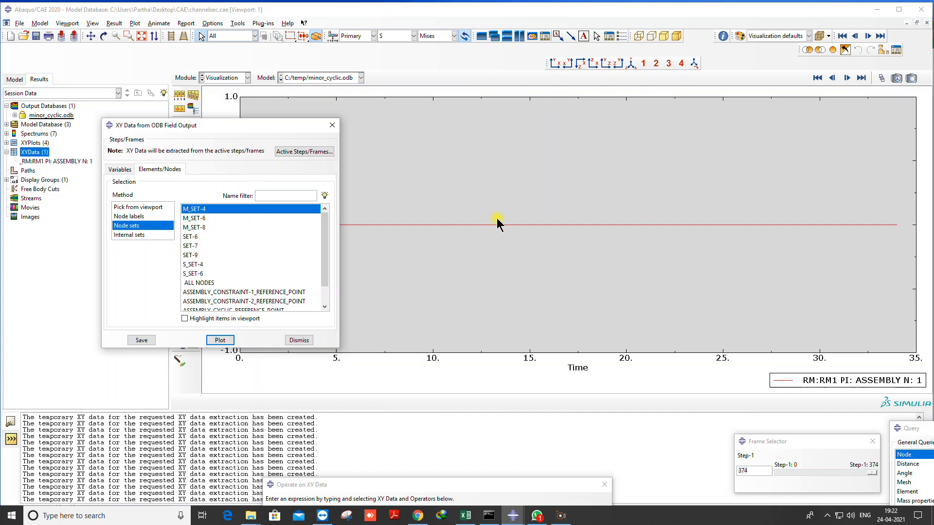
drag(188, 119, 160, 185)
click(180, 140)
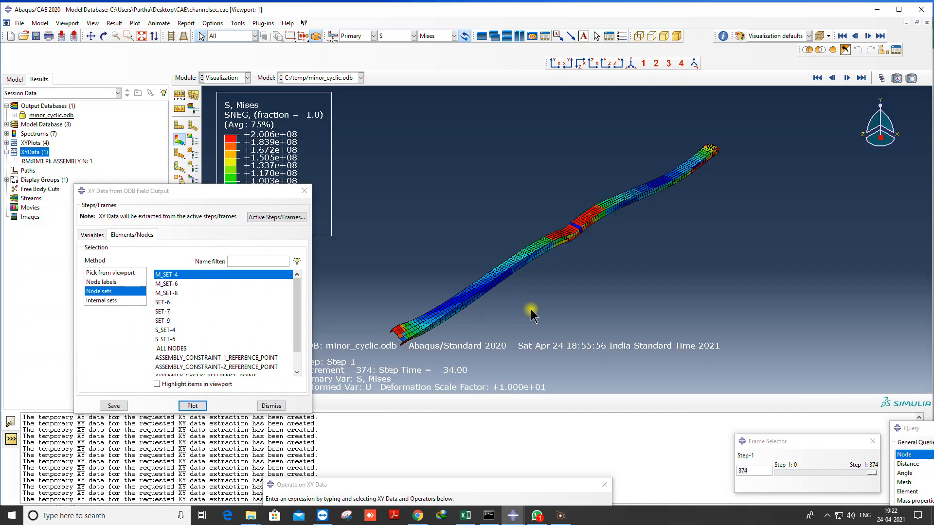
Plot the reaction moment RM1 for node set M_SET-6 and look through the curve's tabulated values.
click(170, 283)
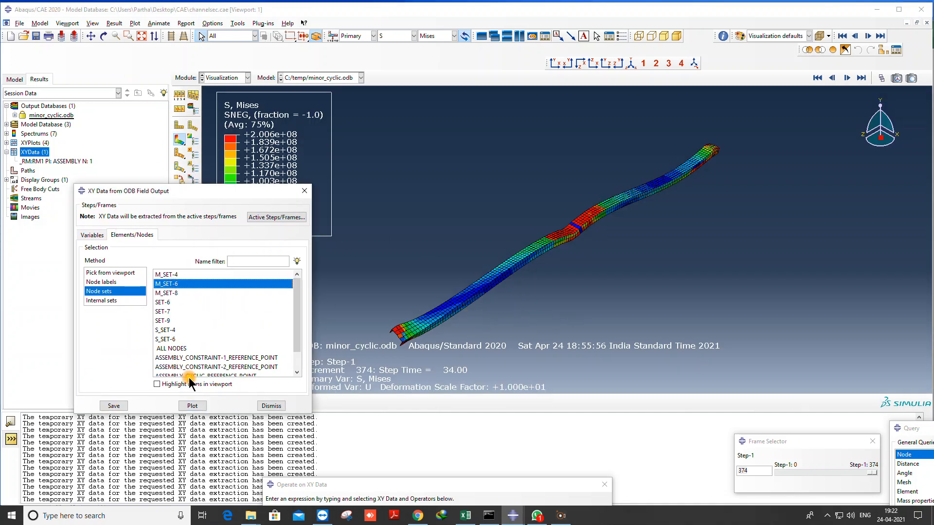
click(192, 405)
drag(224, 196, 197, 324)
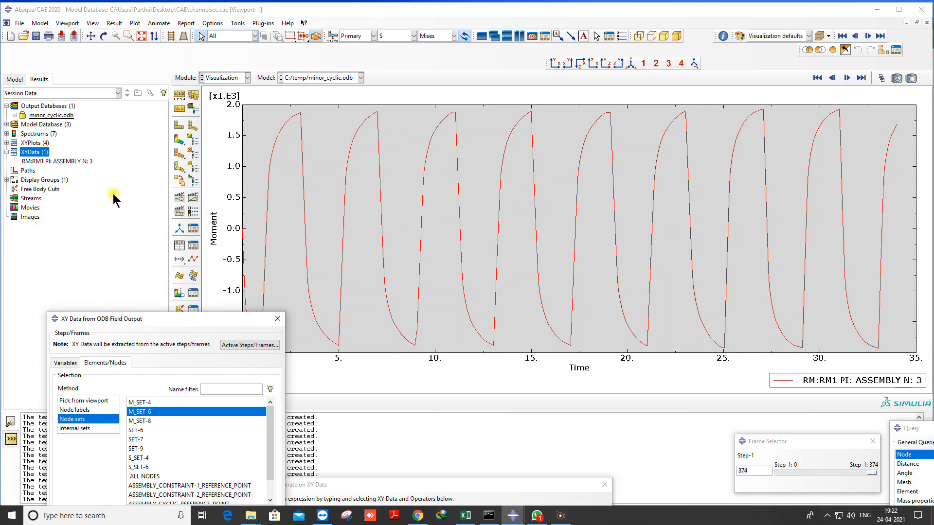
right_click(55, 162)
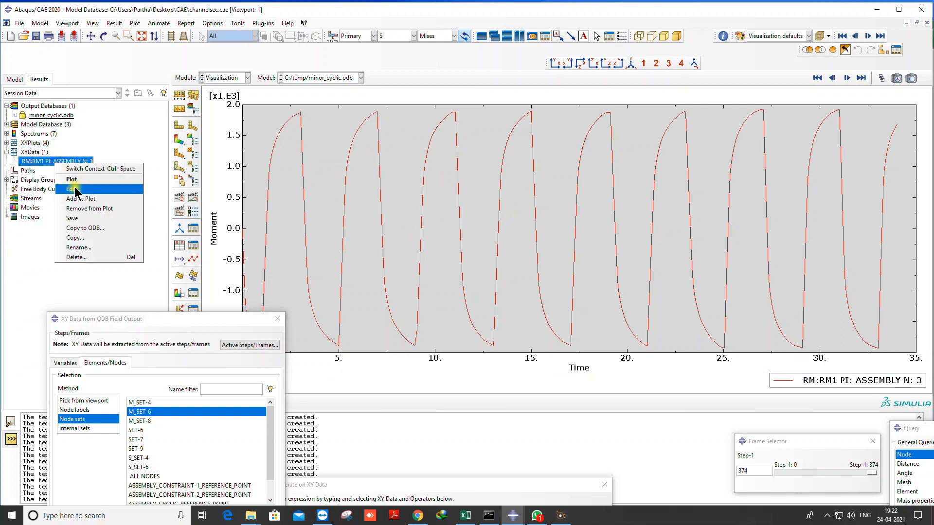
click(77, 187)
drag(783, 296, 782, 378)
click(805, 426)
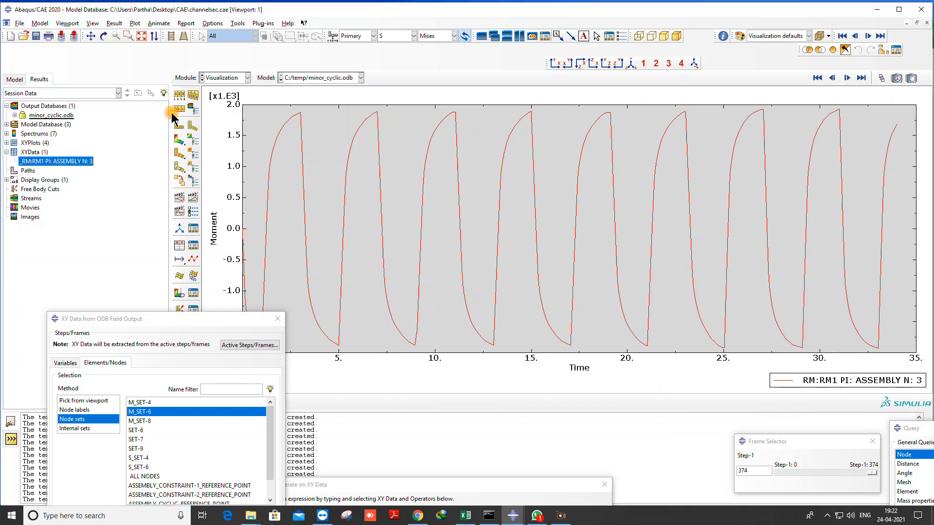
click(178, 142)
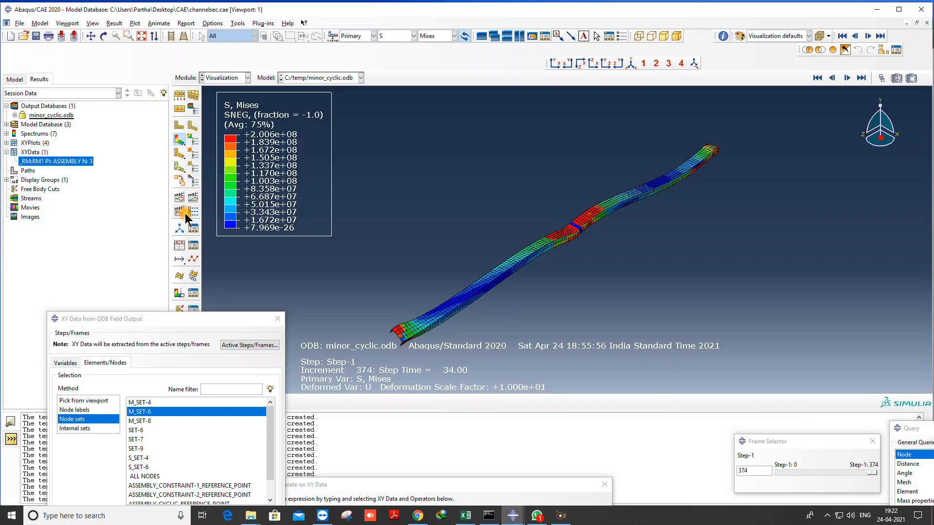
Plot the reaction moment RM1 for node set M_SET-8 and return to the stress contour display.
drag(165, 318, 192, 74)
click(159, 178)
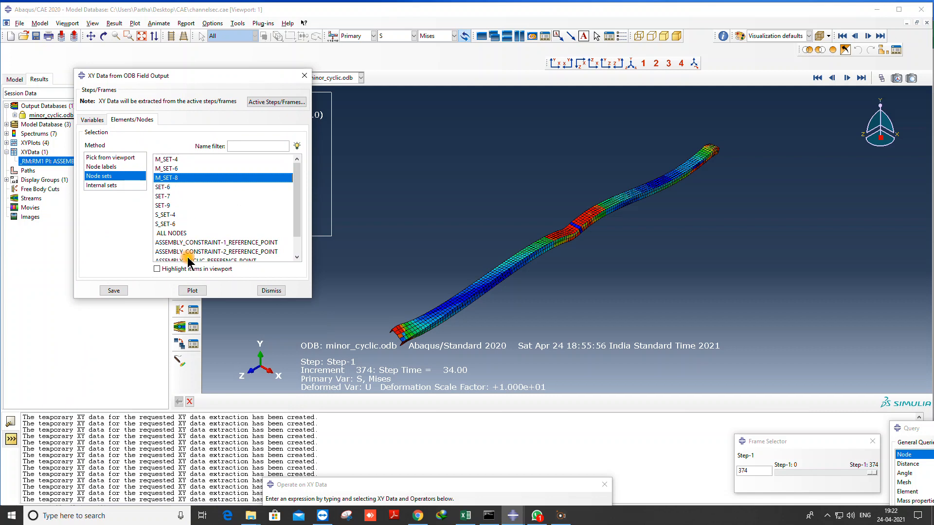
click(190, 290)
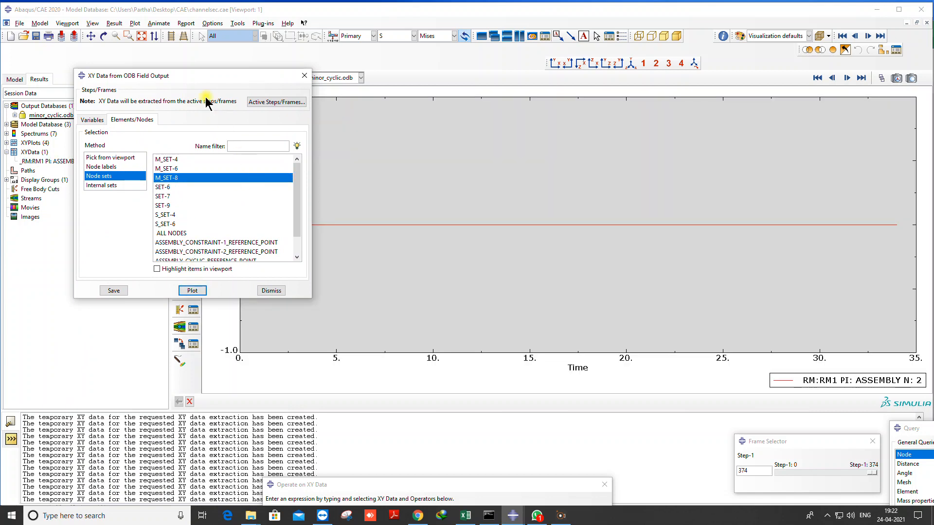
drag(191, 76, 201, 208)
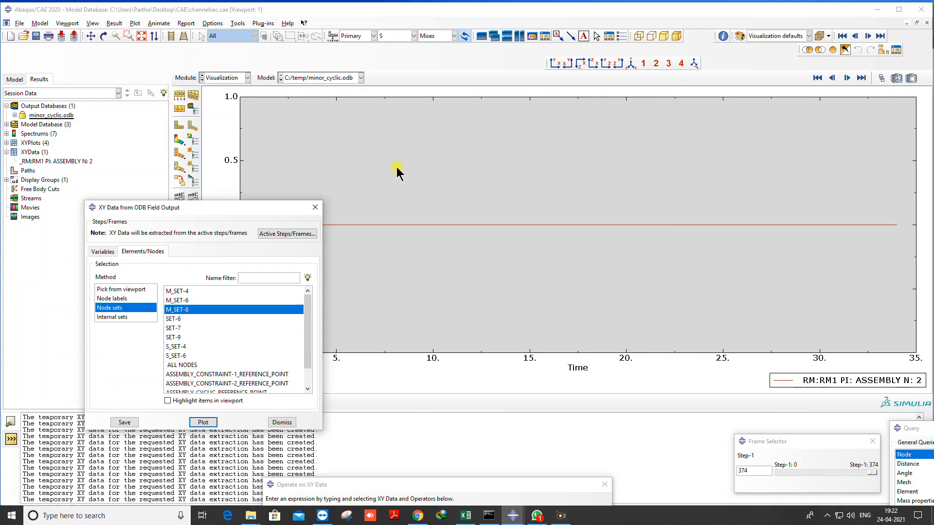
click(179, 140)
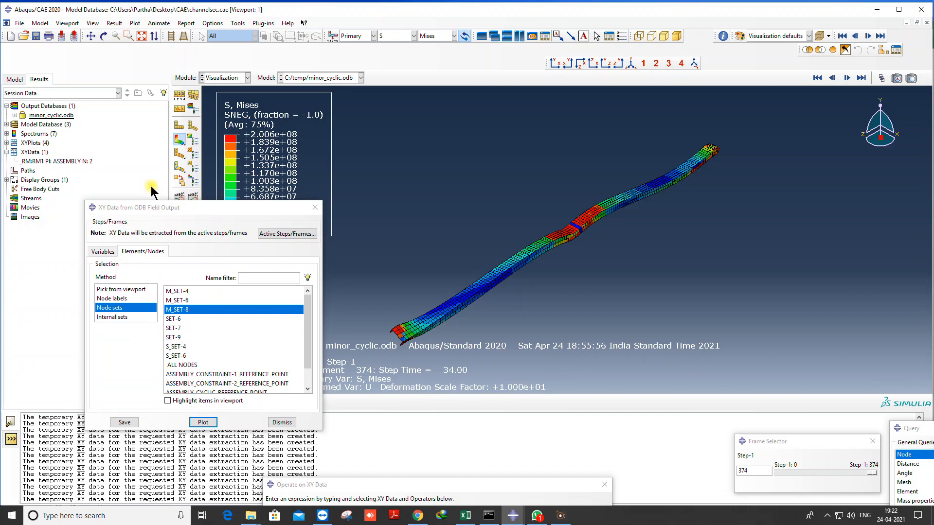
click(35, 161)
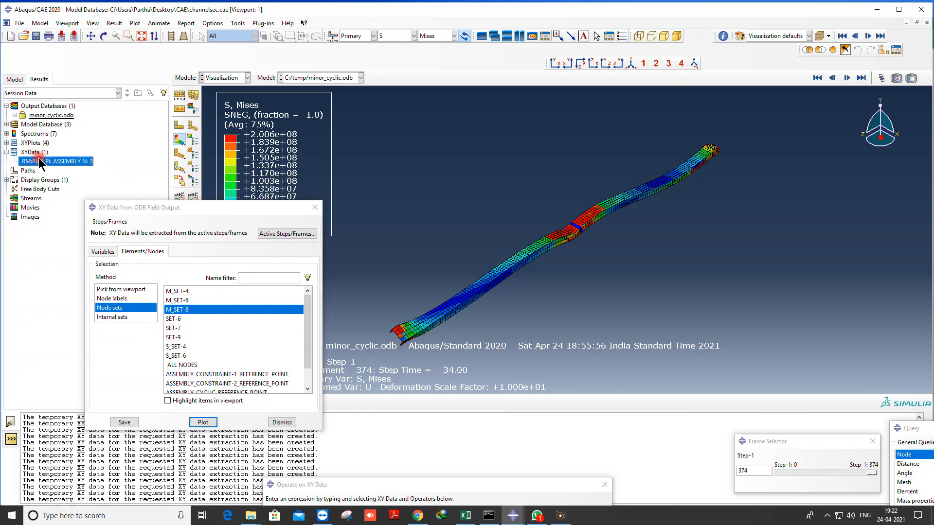
Plot the RM1 curve for node set M_SET-6 again and save it as permanent XY data.
click(176, 301)
click(203, 422)
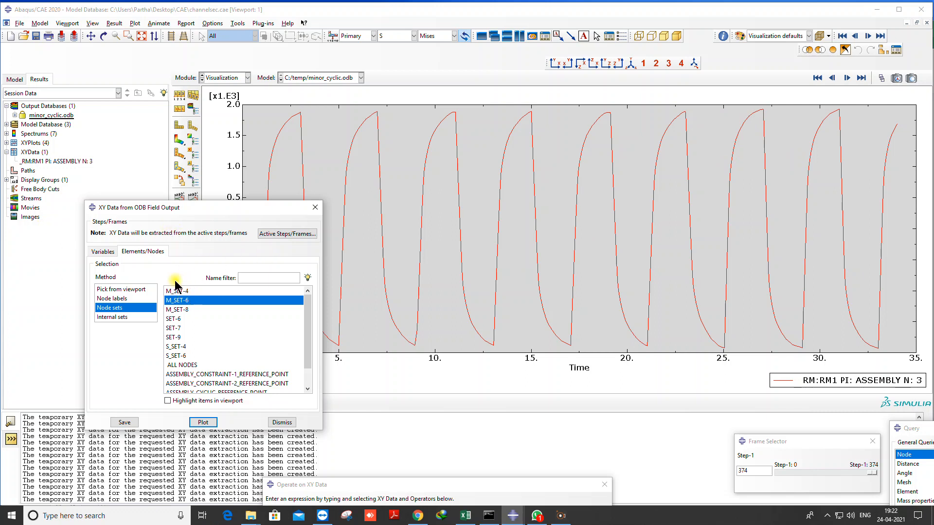
right_click(51, 161)
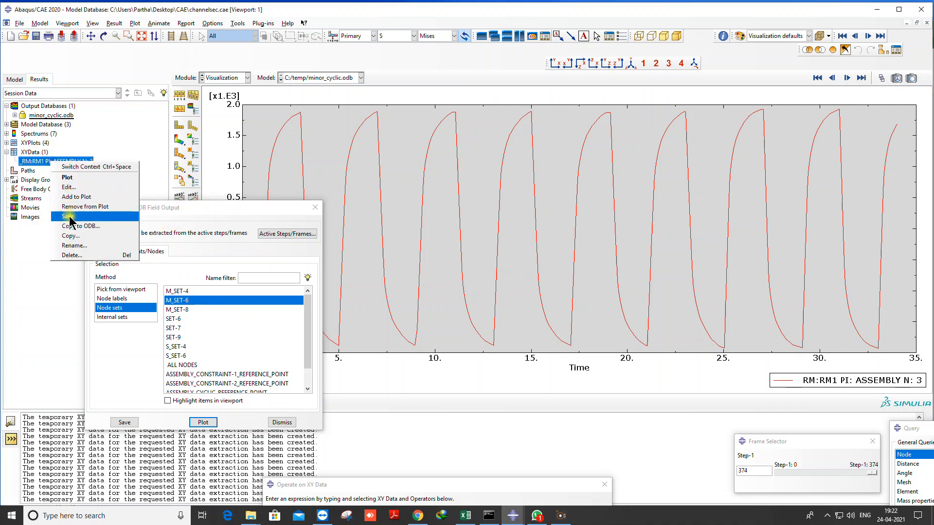
click(69, 187)
click(840, 258)
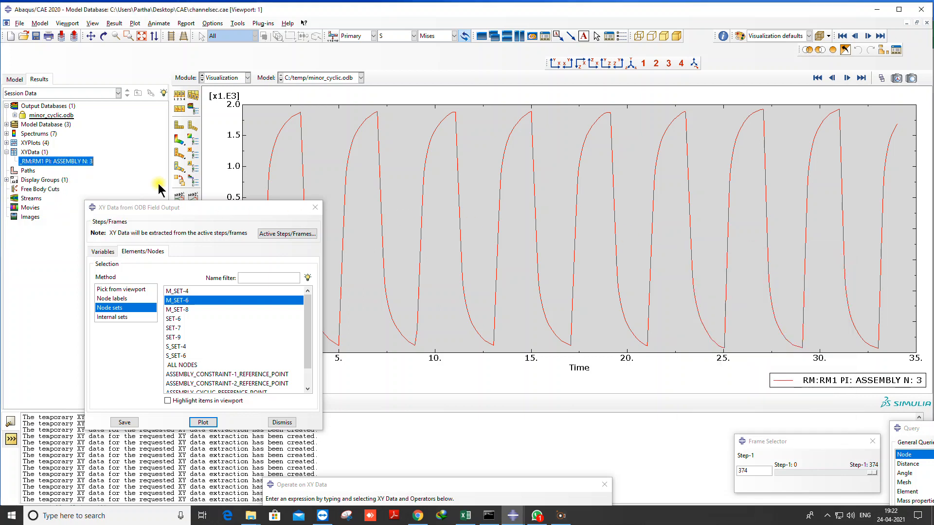
right_click(62, 163)
click(70, 212)
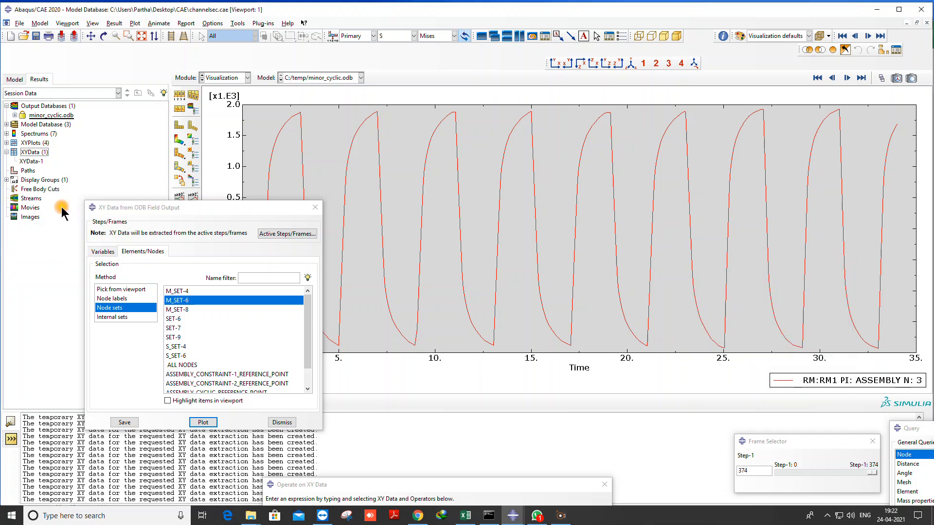
click(30, 163)
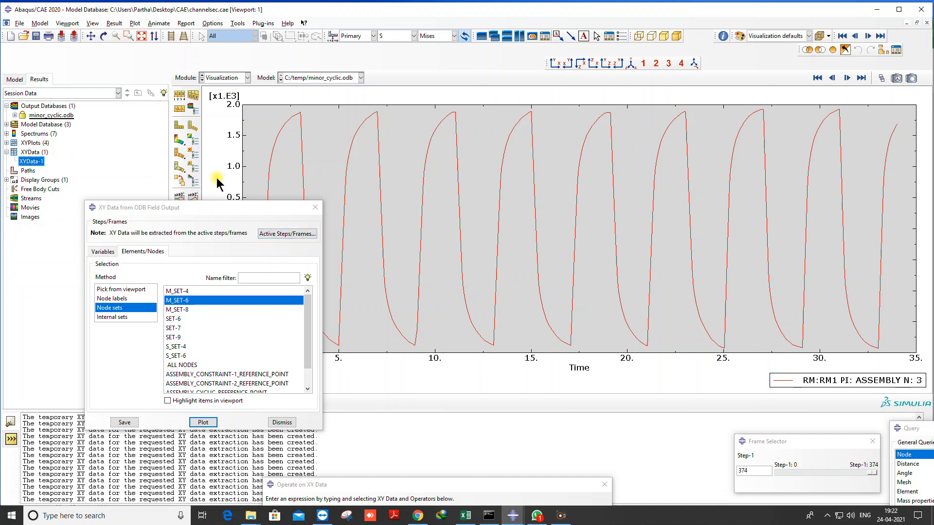
Replace RM1 with the rotational displacement component UR1 as the output variable for the XY data extraction.
click(180, 139)
drag(224, 213, 176, 183)
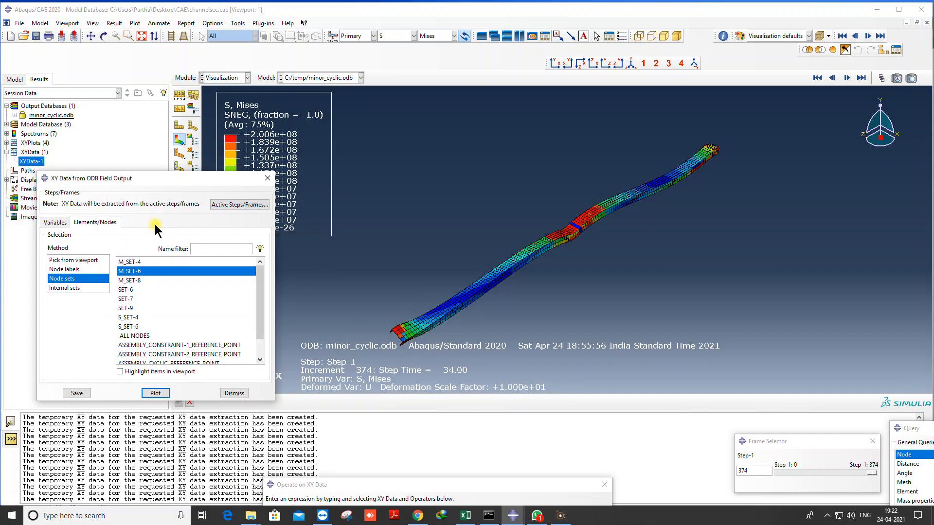
click(54, 223)
click(73, 292)
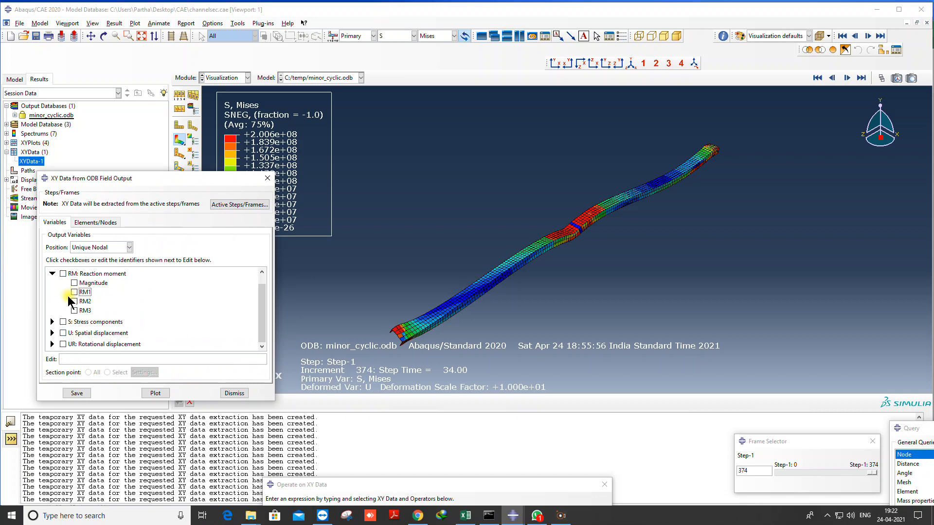
click(52, 333)
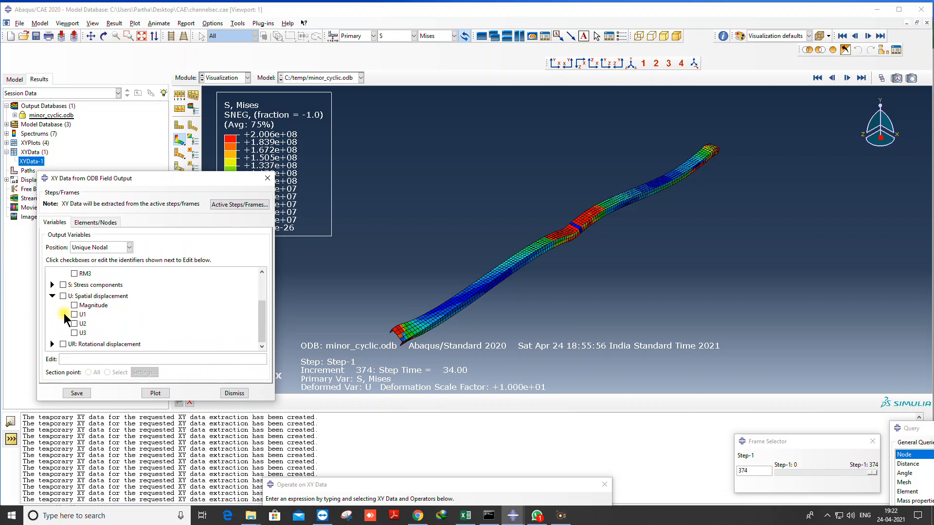
click(52, 344)
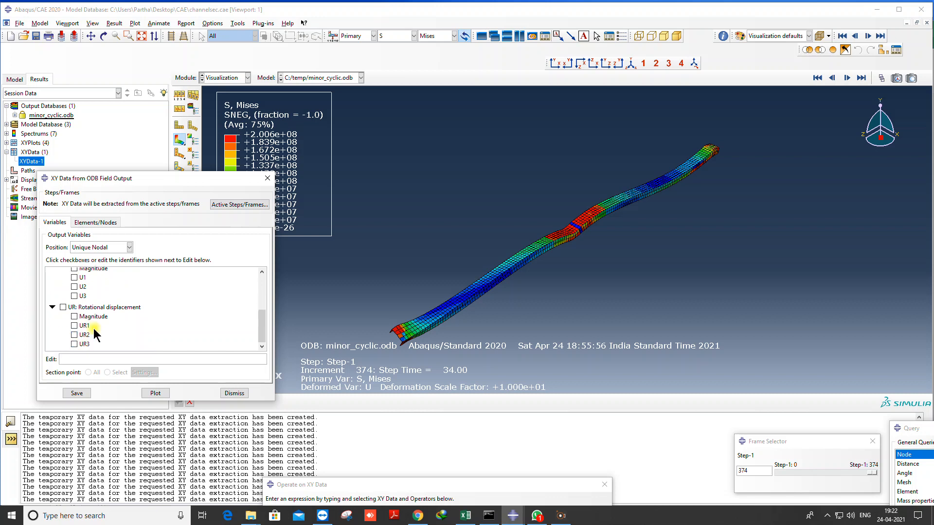
click(74, 325)
Plot the rotation UR1 for node set M_SET-4 alone and together with M_SET-8 for comparison.
click(94, 224)
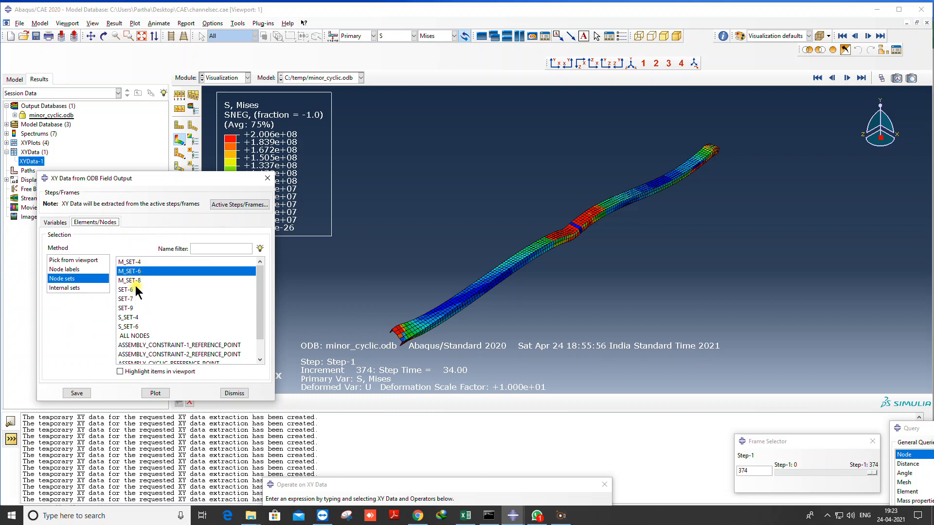
click(137, 263)
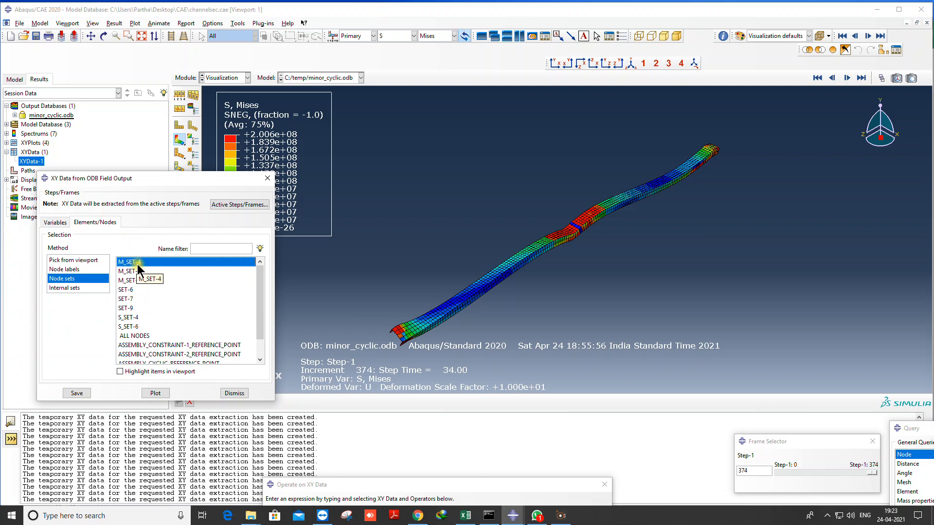
click(156, 393)
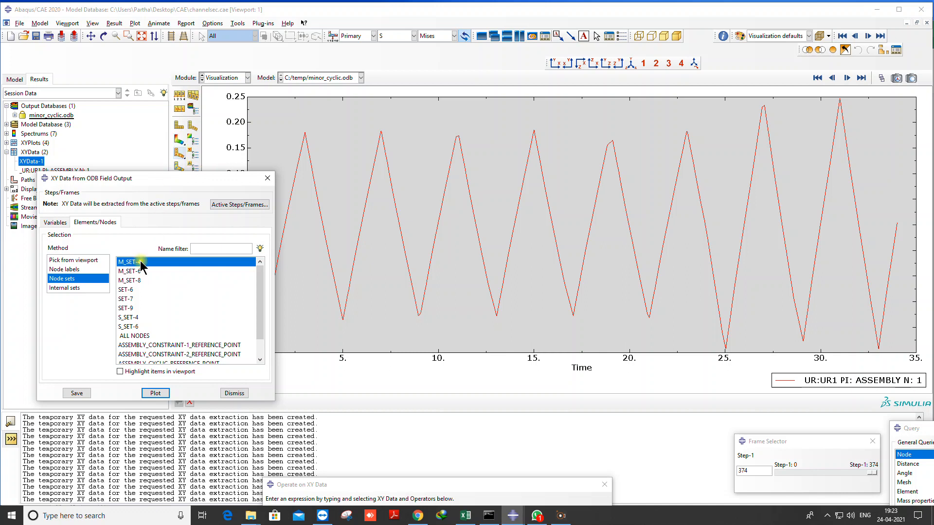
ctrl+click(136, 280)
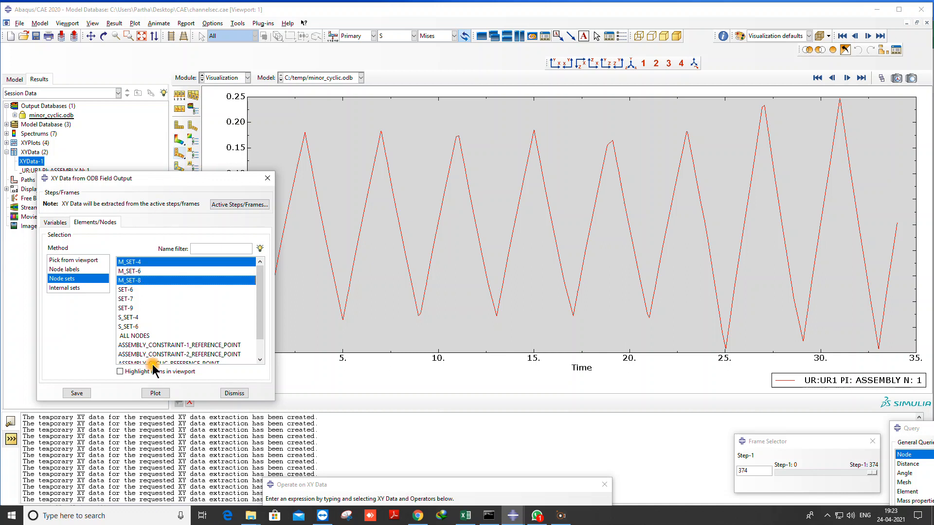
click(155, 393)
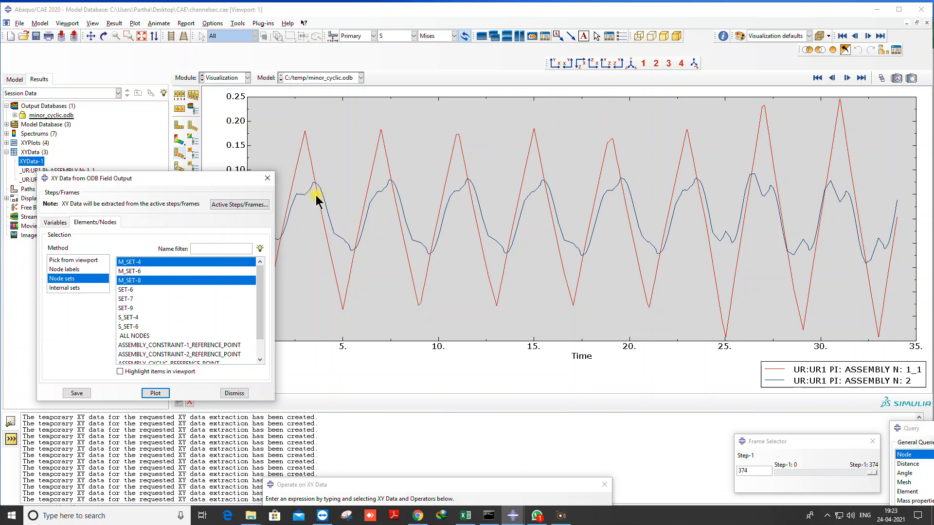
Plot the rotation UR1 for node set M_SET-4 only, leaving out M_SET-8.
click(146, 263)
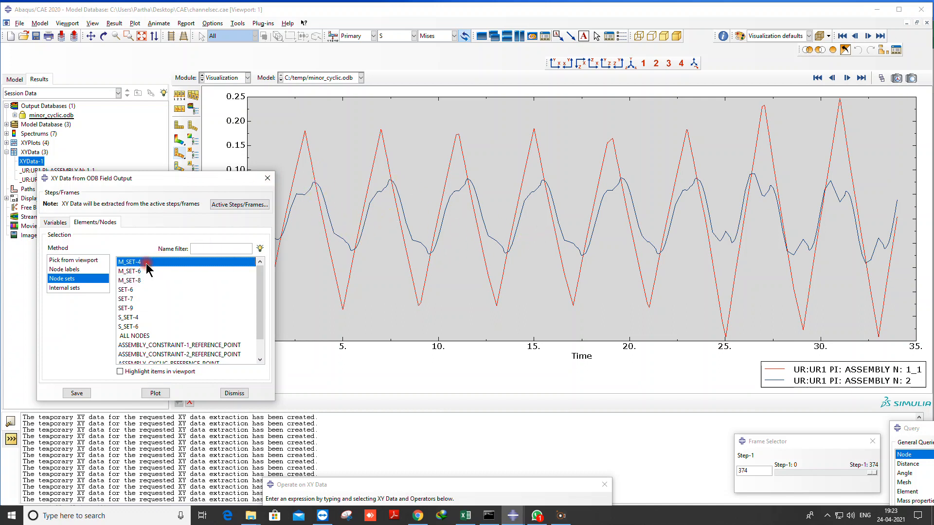
drag(111, 178, 246, 247)
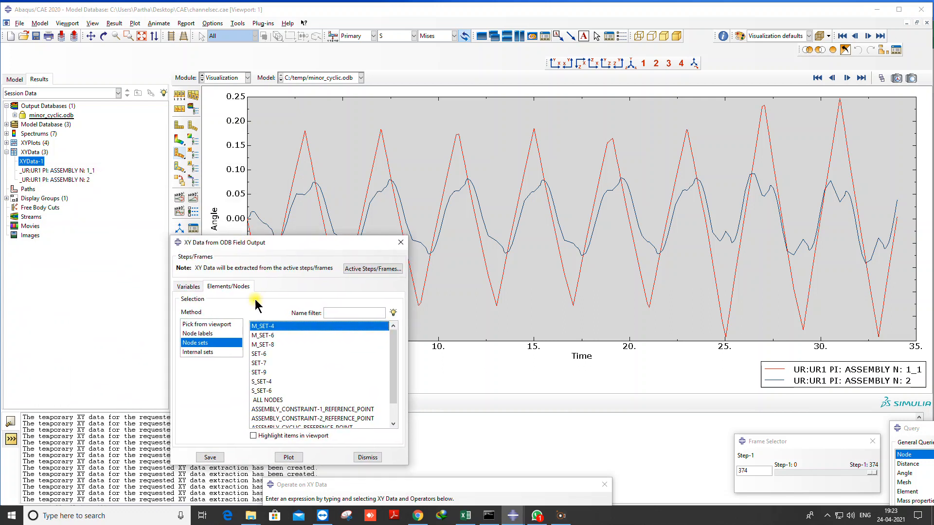
click(289, 458)
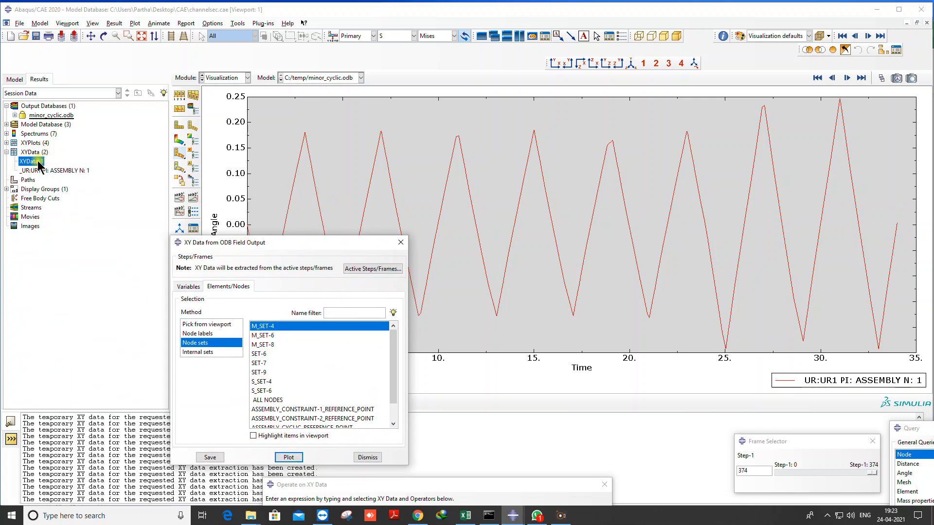
Open the UR1 XY data for editing and highlight its angle values in the Y column to inspect them.
right_click(39, 171)
click(57, 196)
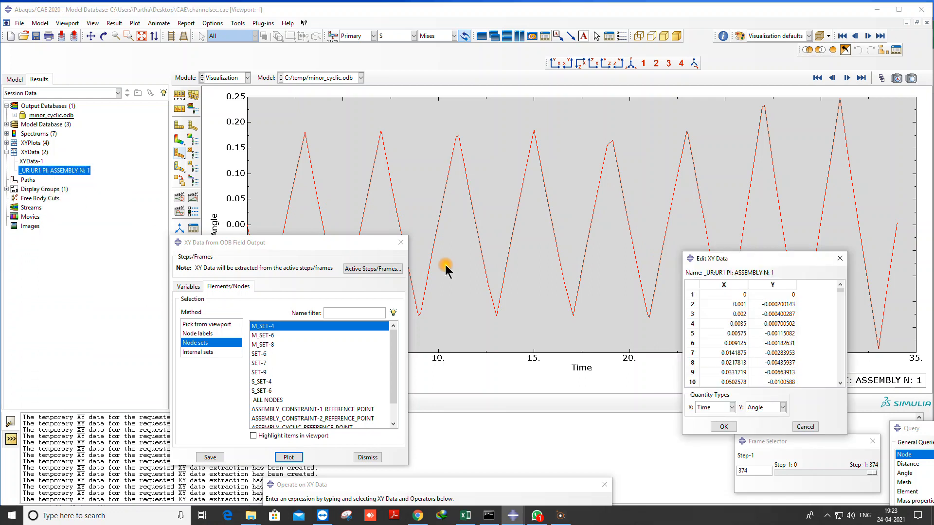
drag(788, 298, 770, 393)
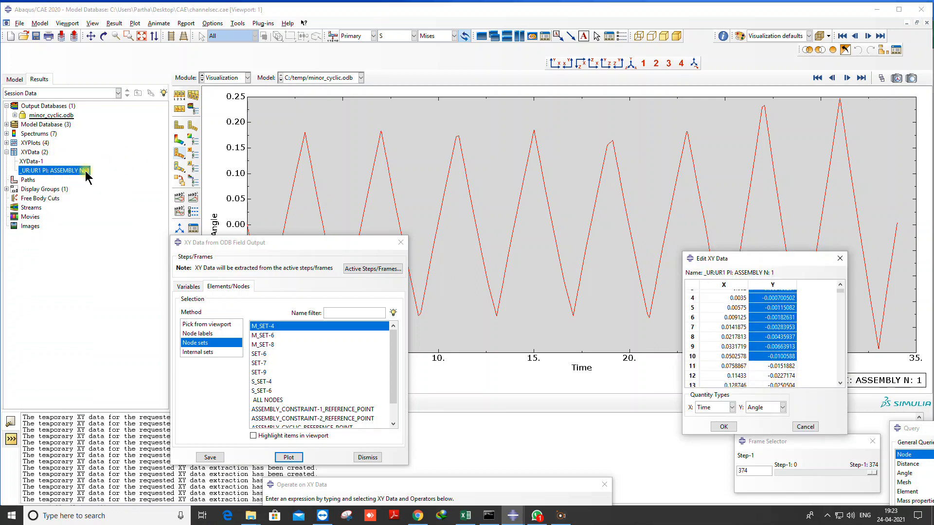
right_click(49, 171)
click(47, 170)
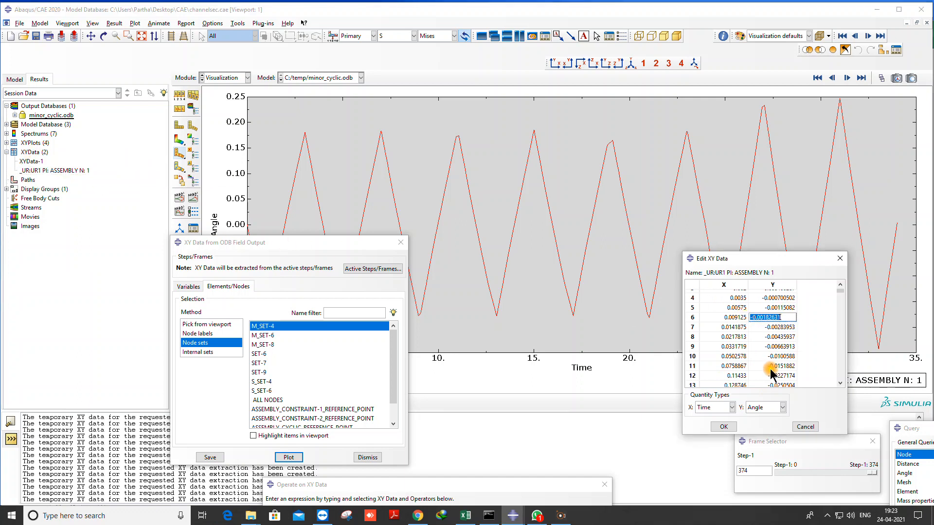
drag(775, 309, 776, 385)
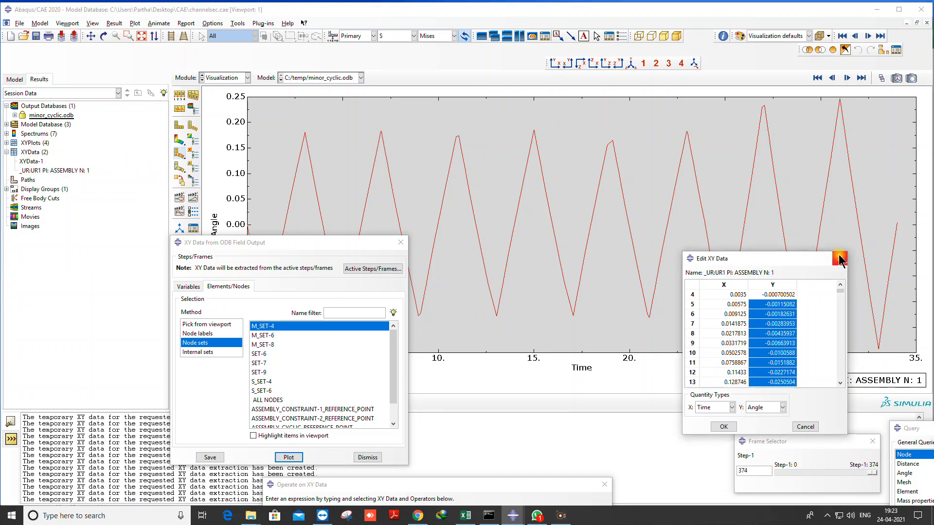
click(30, 161)
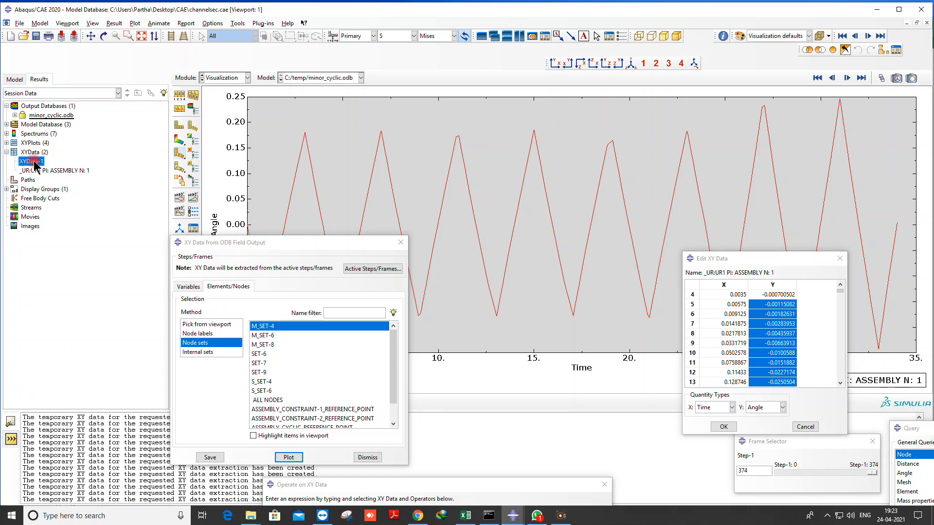
Create new XY data by operating on existing XY data and insert the combine(X,X) operator into the expression.
drag(283, 242, 300, 214)
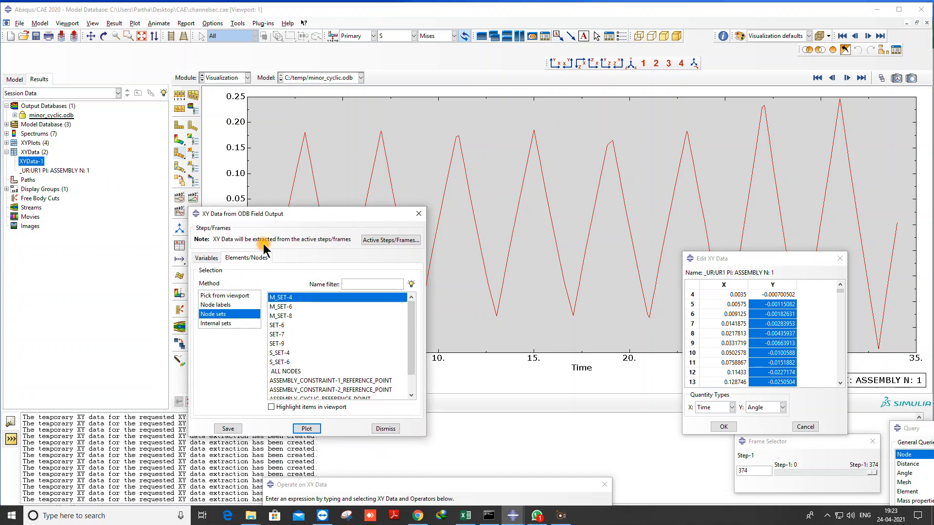
double_click(33, 152)
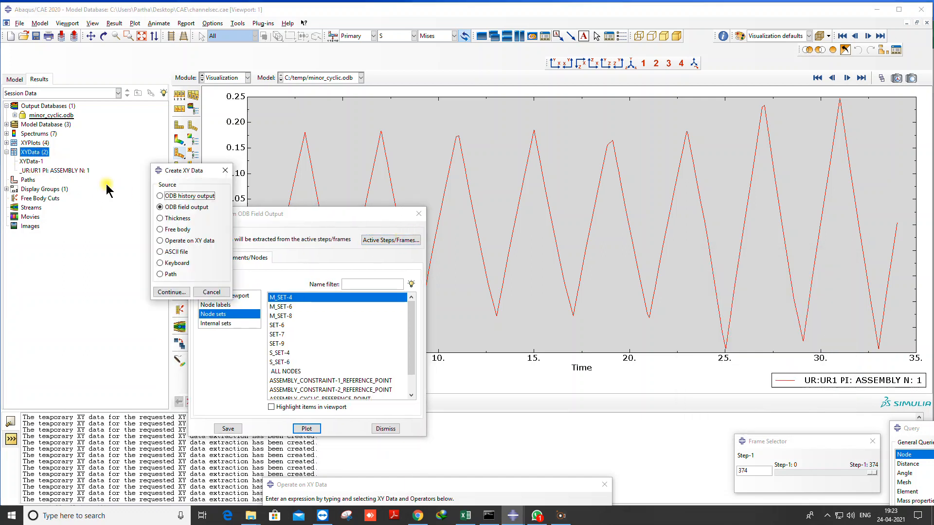
click(168, 241)
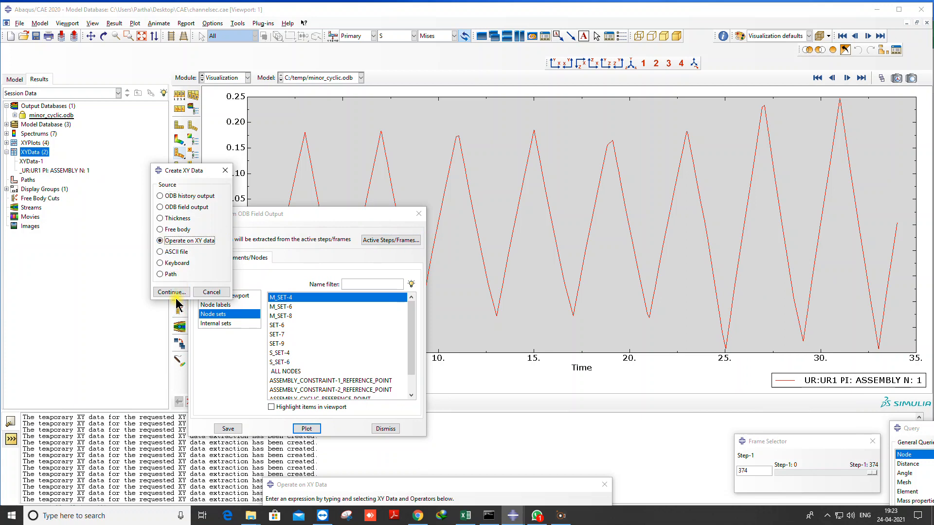
click(172, 292)
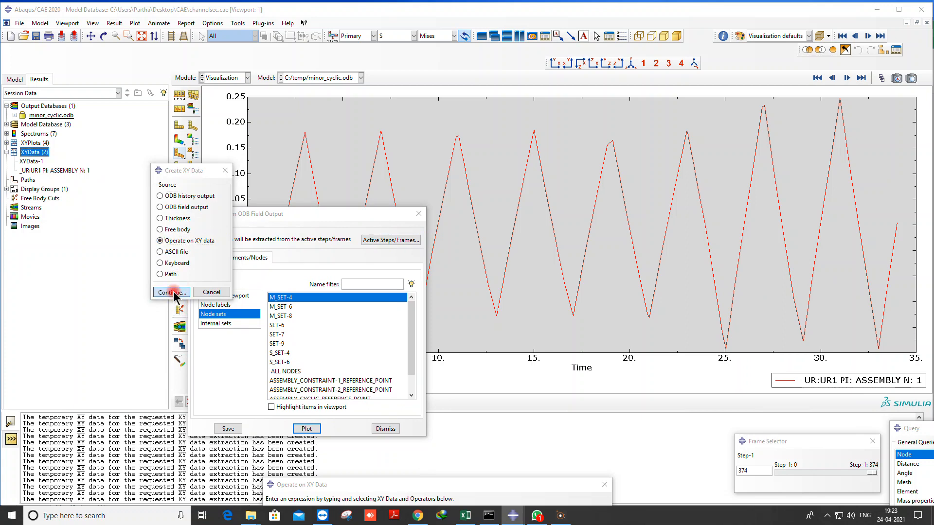
drag(496, 484, 459, 73)
click(454, 418)
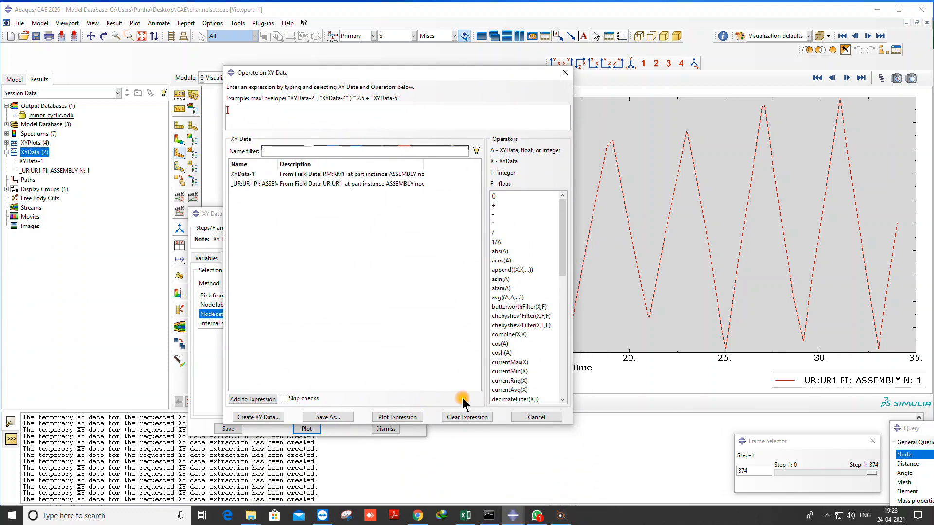
click(506, 335)
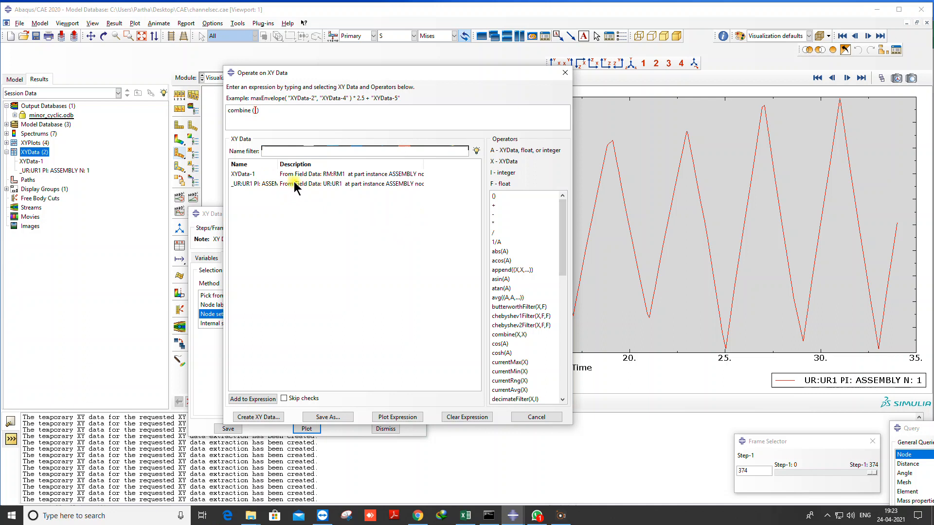
Combine the UR1 data as first argument with XYData-1 as second, plot the moment-rotation curve and uncover the graph.
click(284, 185)
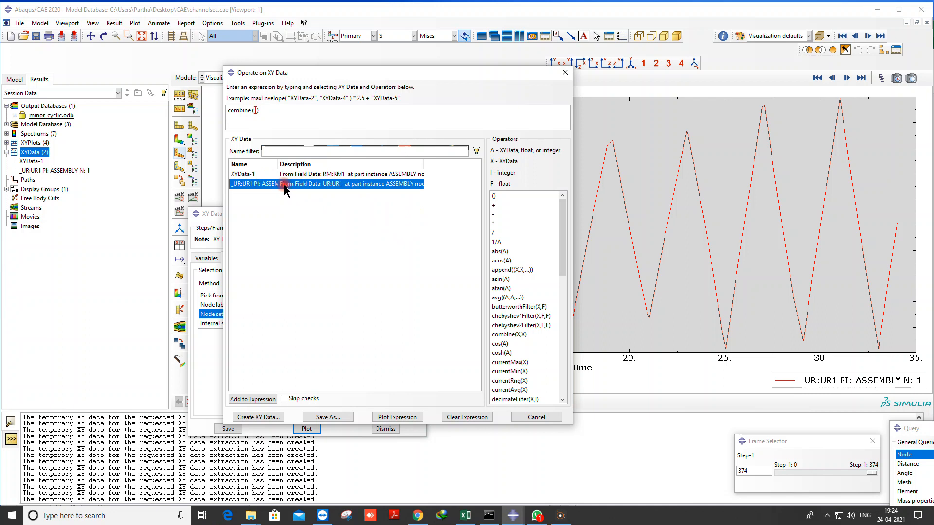
double_click(284, 185)
click(291, 178)
double_click(290, 178)
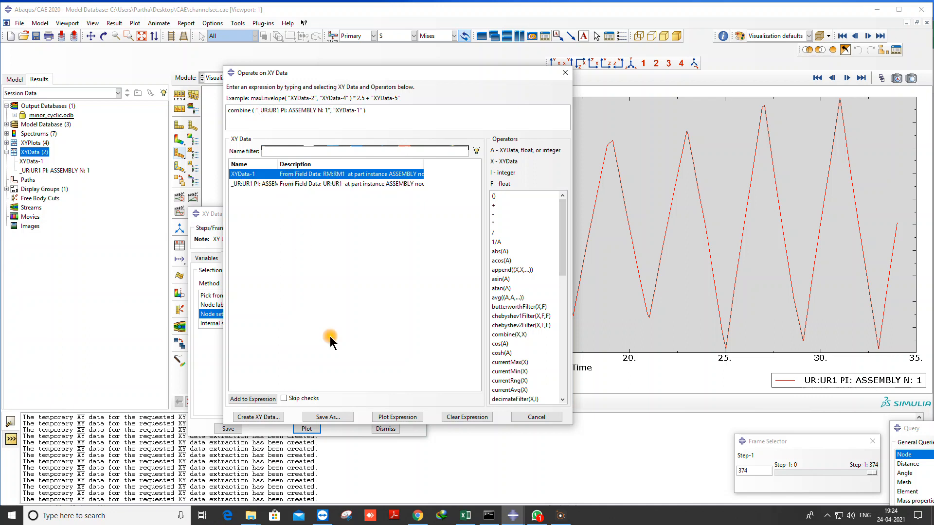
click(393, 417)
drag(383, 77, 369, 451)
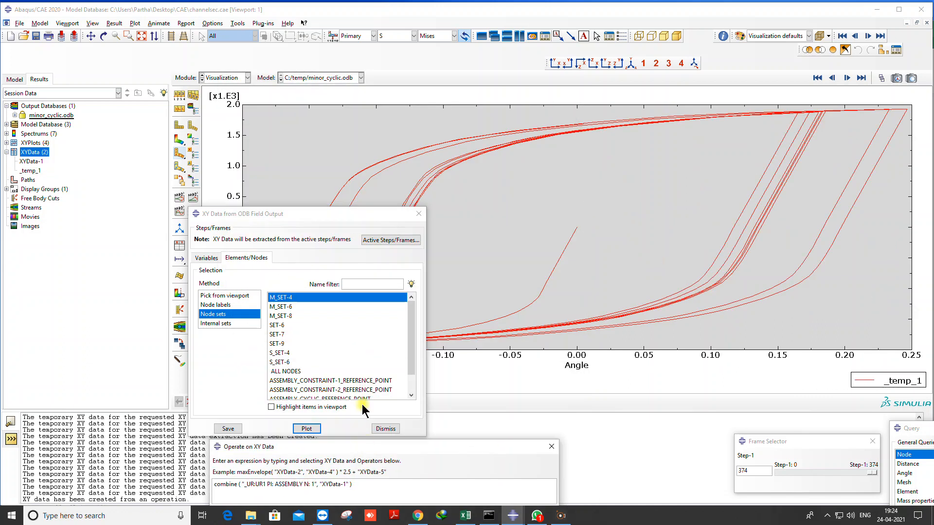
drag(316, 162, 136, 432)
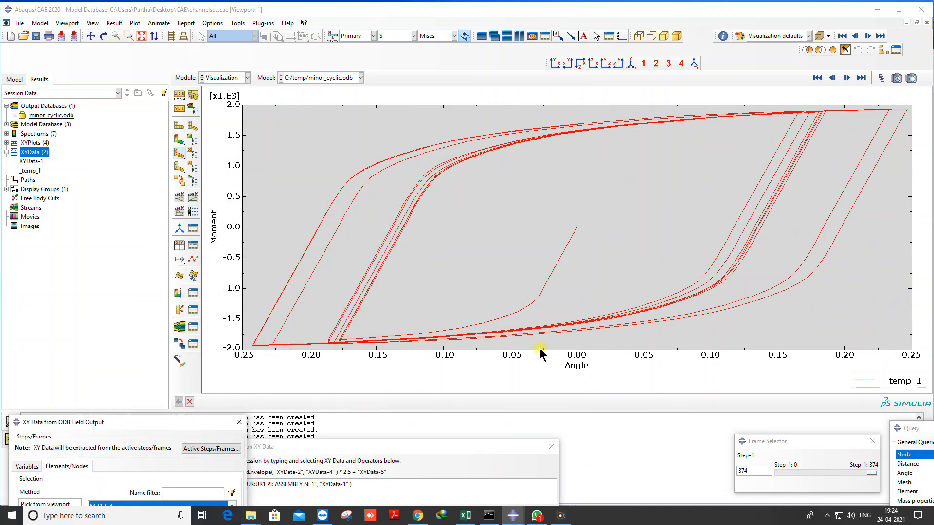
Show the Mises stress contour on the beam and clear UR1 from the field output variables for XY data extraction.
click(179, 140)
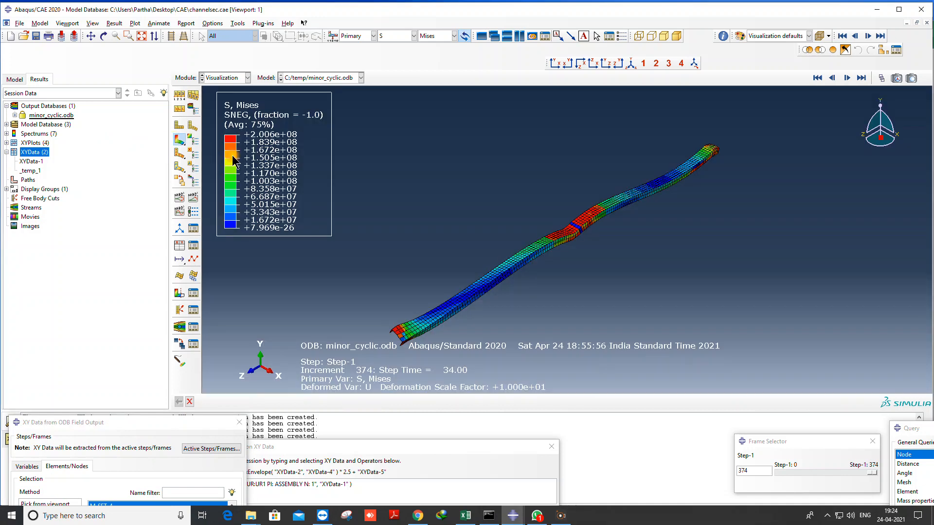
drag(364, 448, 420, 362)
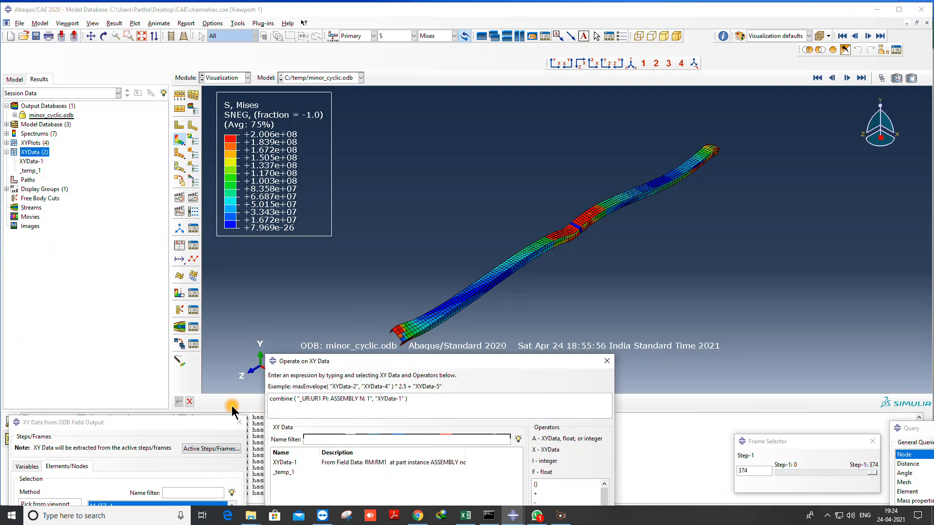
drag(180, 431, 344, 96)
click(191, 132)
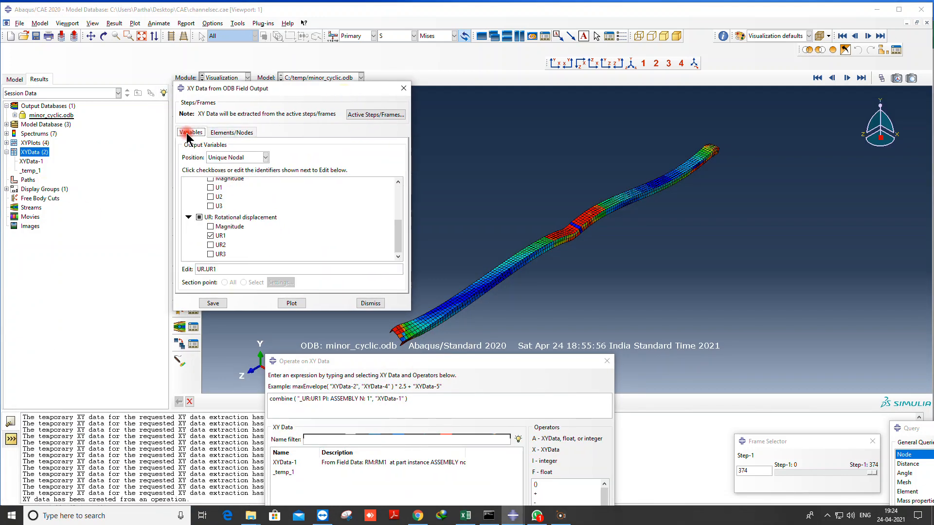
scroll(195, 221, up, 1)
scroll(194, 220, down, 1)
click(189, 217)
scroll(191, 217, up, 3)
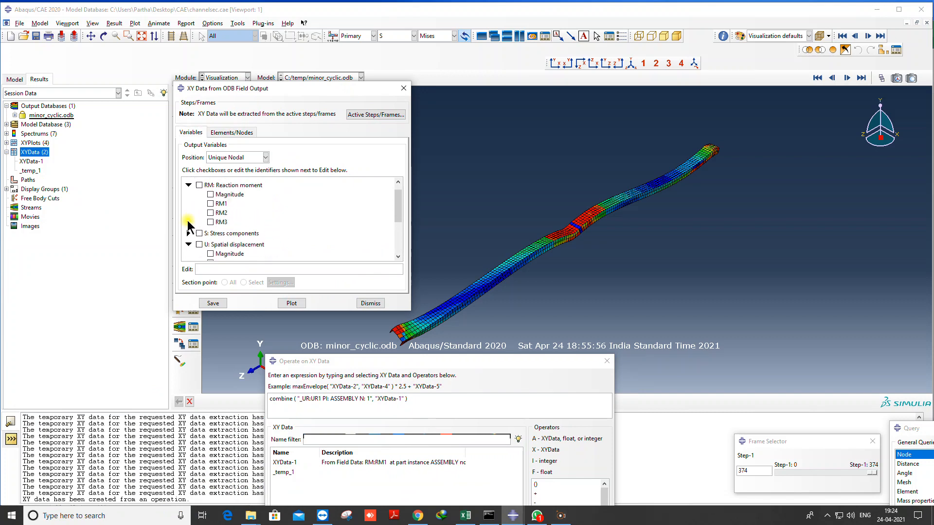
Choose reaction force RF2 and spatial displacement U2 as the output variables for the XY data extraction.
click(188, 195)
click(188, 184)
click(209, 211)
click(188, 183)
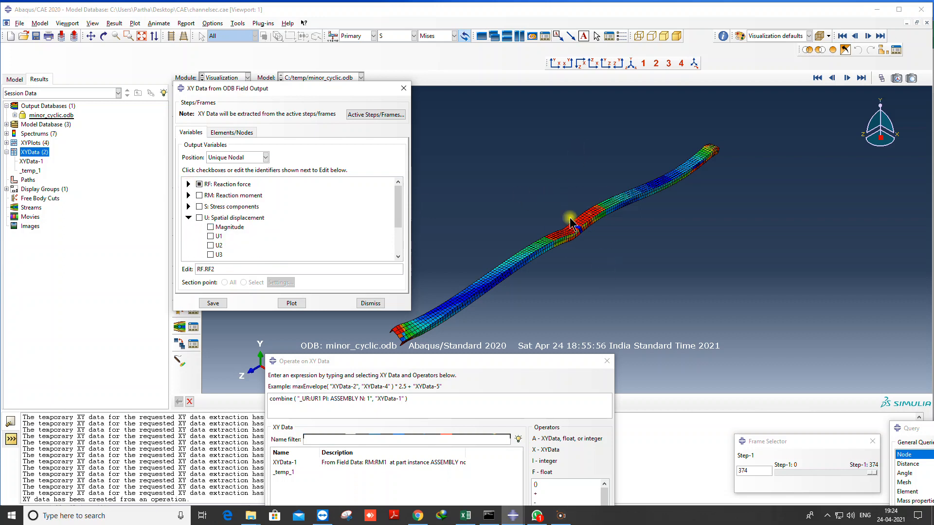
scroll(192, 207, down, 2)
scroll(194, 203, up, 1)
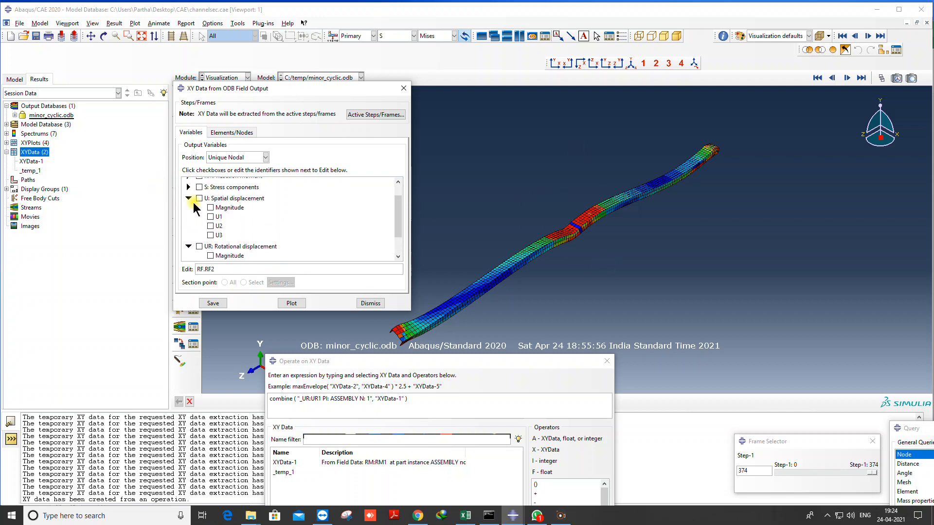
Plot RF2 and U2 over time for node set M_SET-6.
click(232, 132)
scroll(570, 229, up, 2)
scroll(569, 228, down, 3)
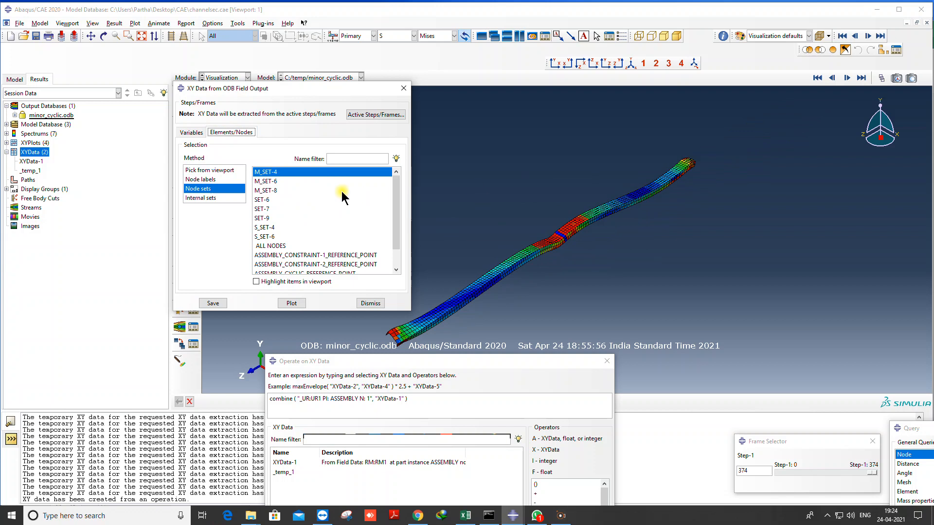
click(283, 190)
click(273, 182)
click(294, 304)
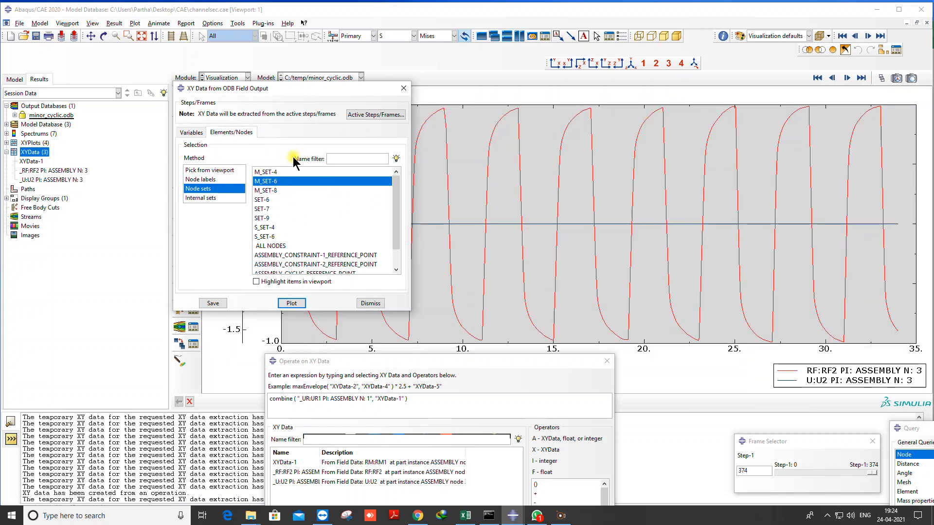
Plot RF2 and U2 for node set M_SET-4 alone and together with M_SET-6 for comparison.
click(268, 172)
click(289, 303)
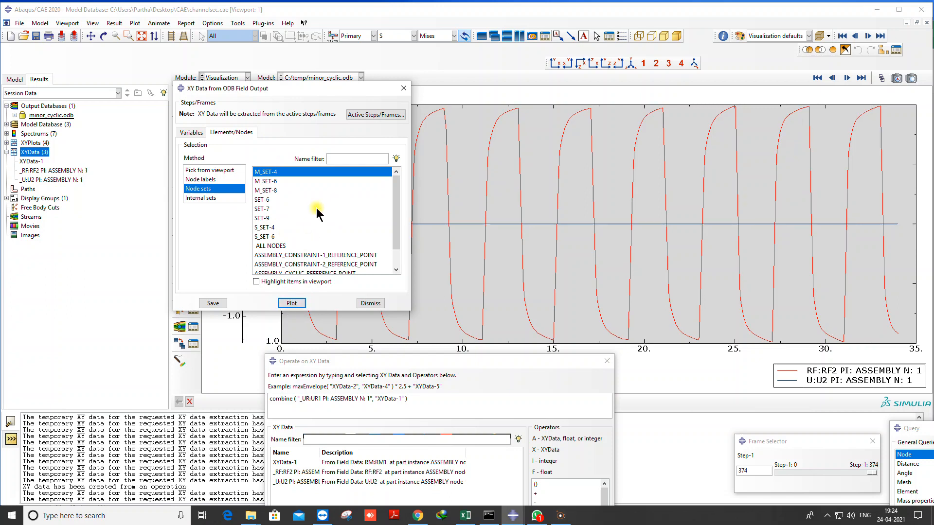
ctrl+click(275, 181)
click(290, 303)
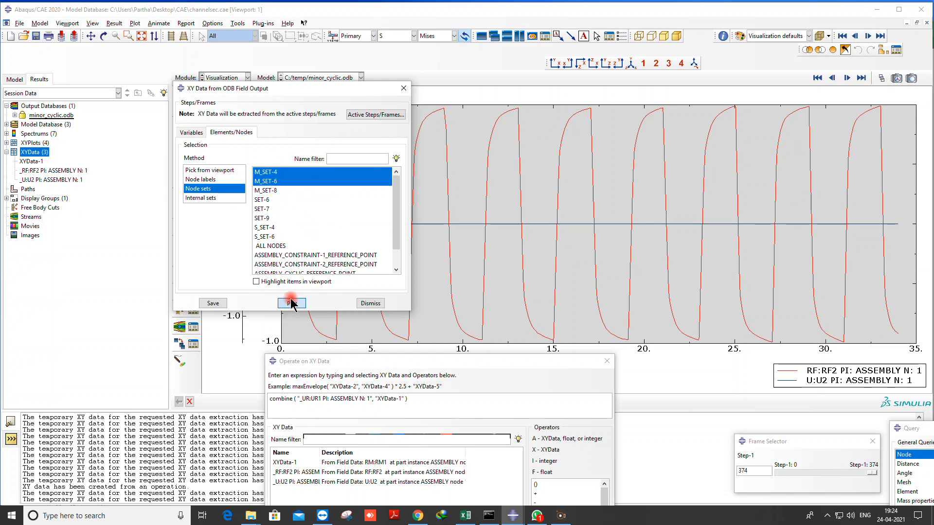
Plot RF2 and U2 for node set M_SET-8 only, and return to the stress contour around the beam's midspan.
click(285, 190)
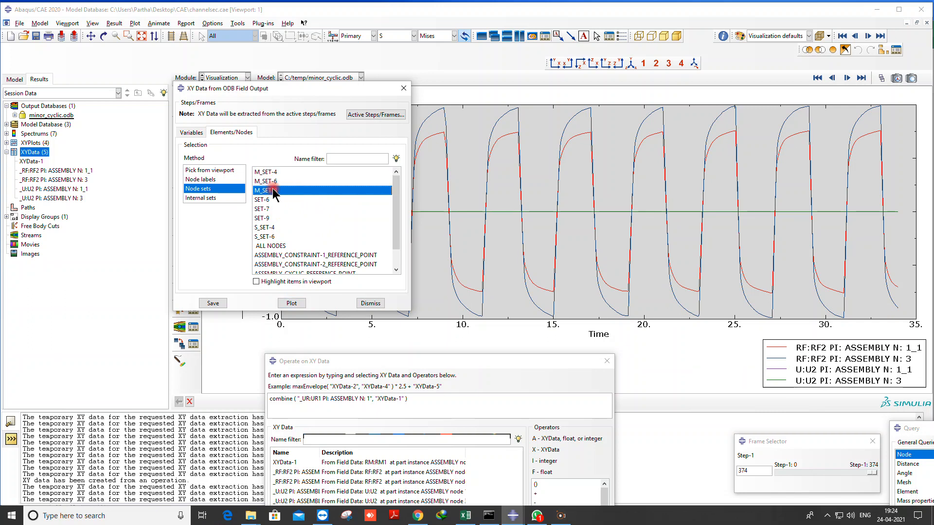
click(291, 304)
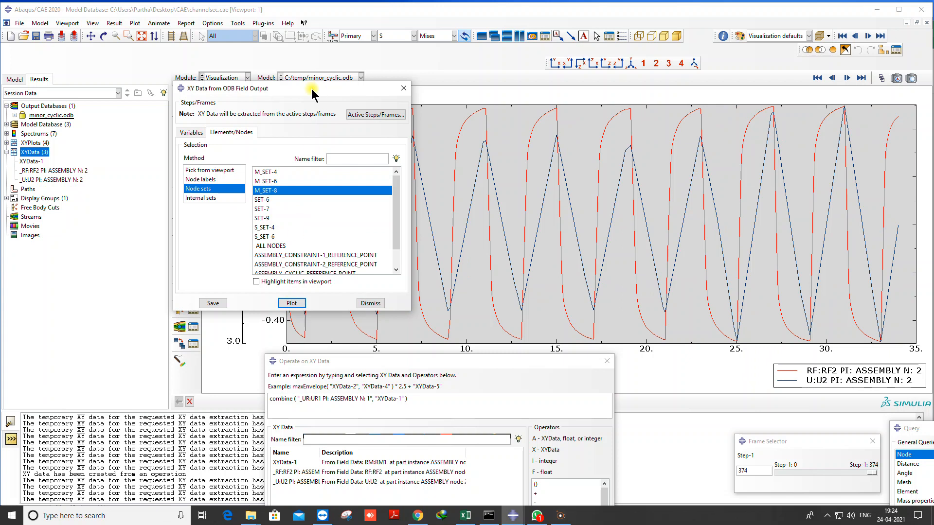
drag(312, 94, 266, 213)
click(180, 140)
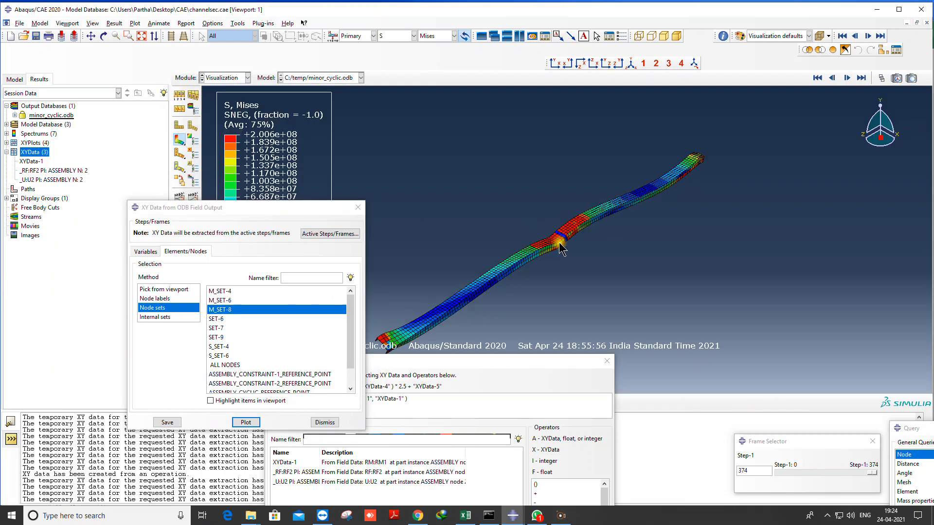
scroll(562, 248, up, 2)
scroll(560, 241, up, 1)
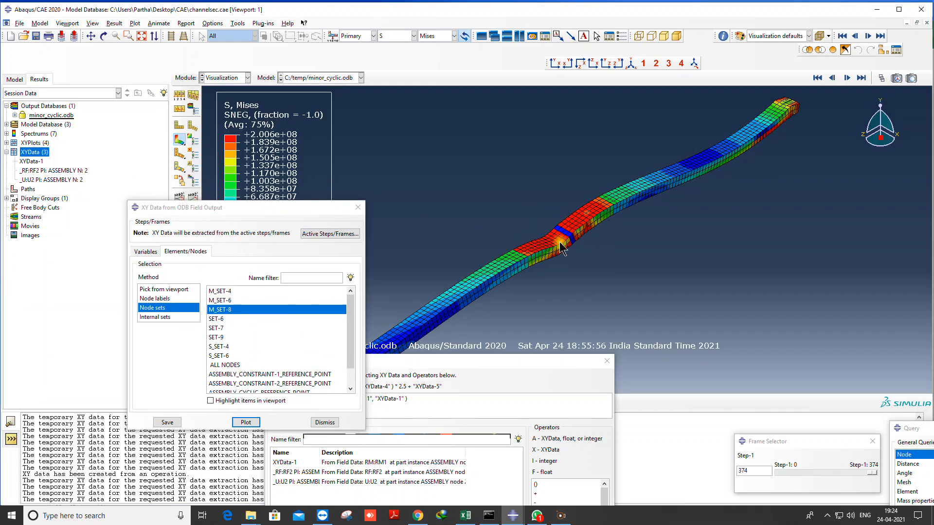
Open the assembly set m_Set-8 of the minor-cyclic model to check which reference point it contains.
click(15, 80)
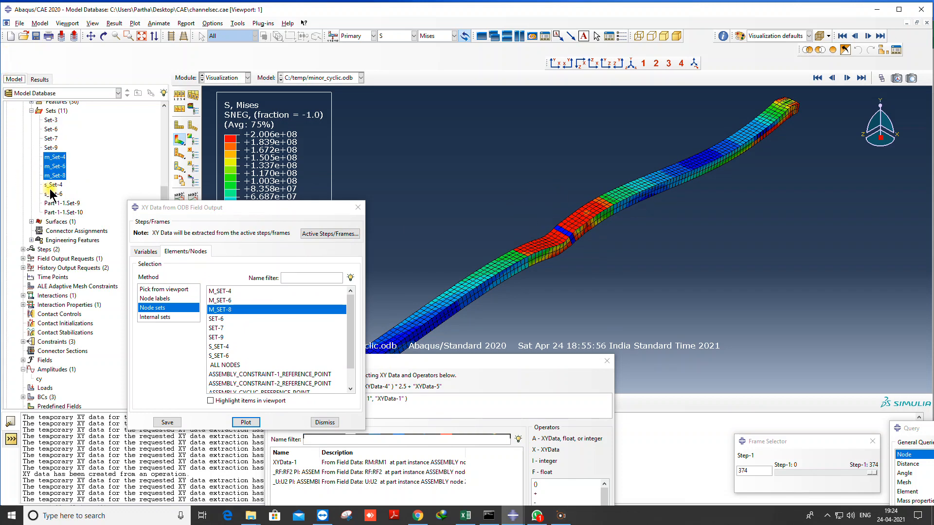
scroll(55, 189, up, 1)
double_click(55, 203)
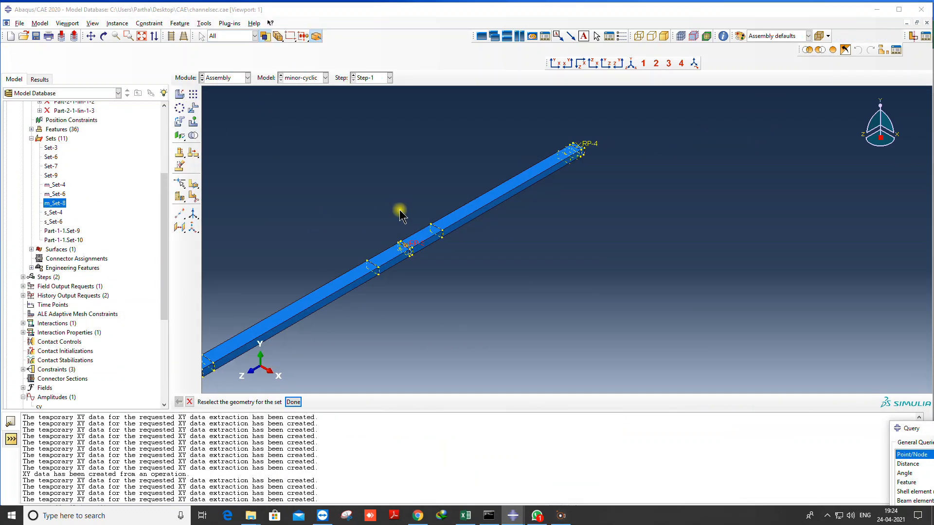
scroll(404, 251, up, 3)
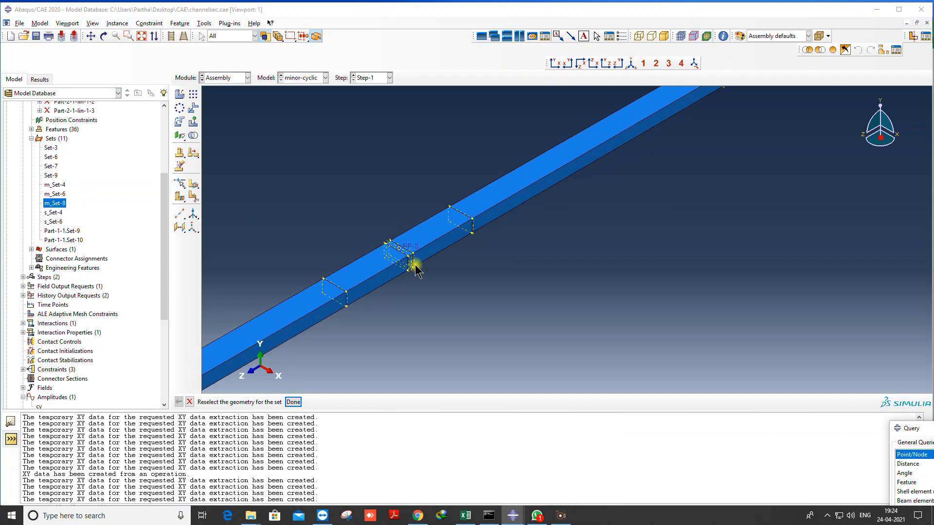
scroll(336, 229, down, 1)
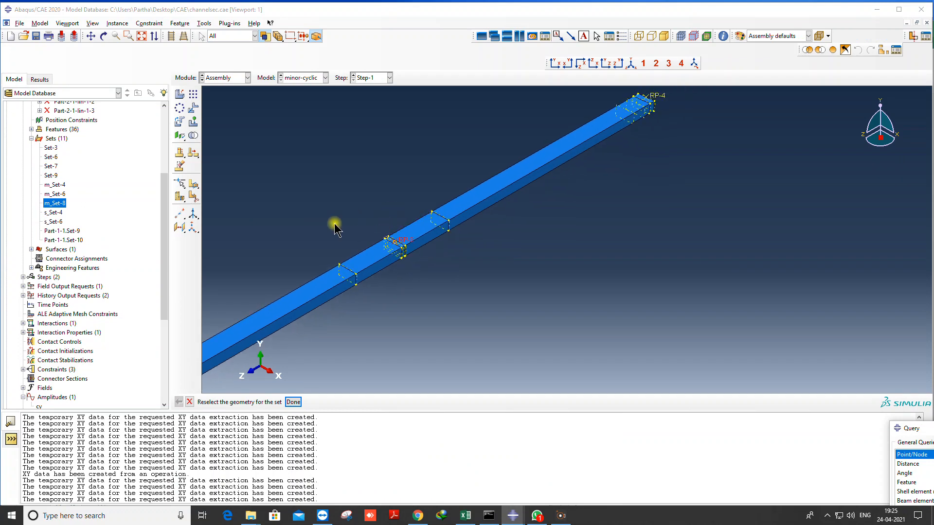
Delete XYData-1 and the saved RF2 and U2 curves from the session's XY data.
click(40, 80)
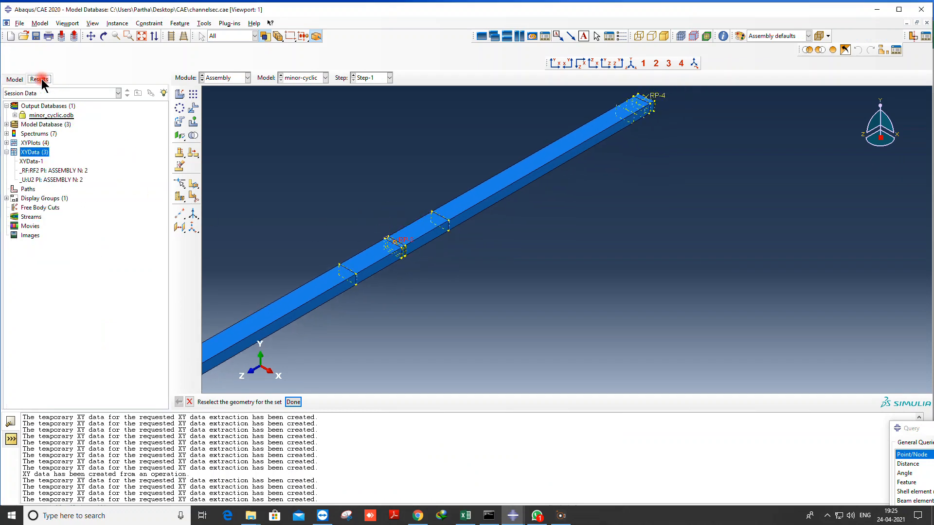
right_click(39, 172)
click(16, 179)
drag(27, 162, 31, 181)
right_click(36, 175)
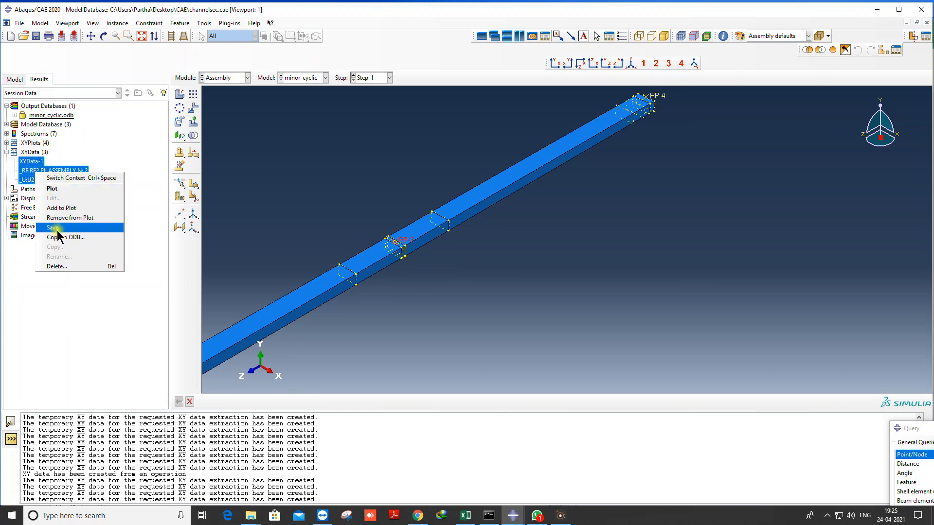
click(58, 266)
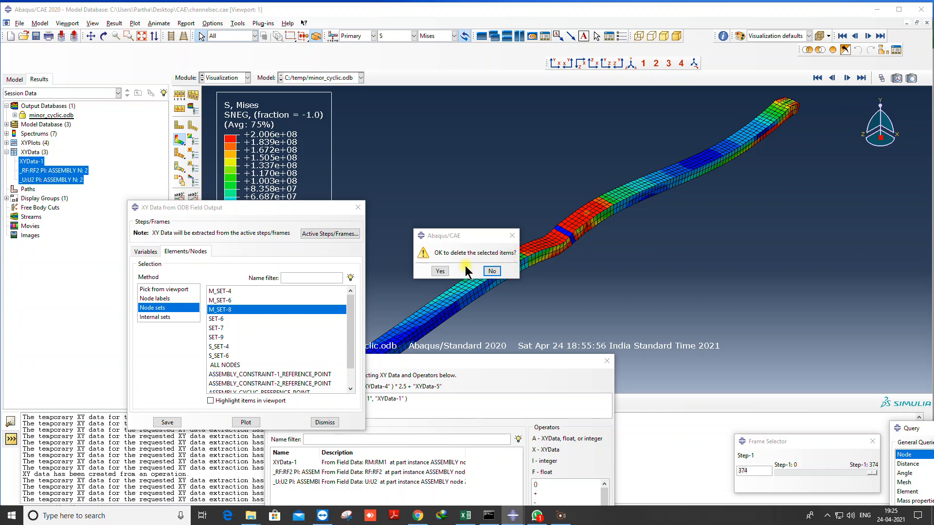
click(440, 271)
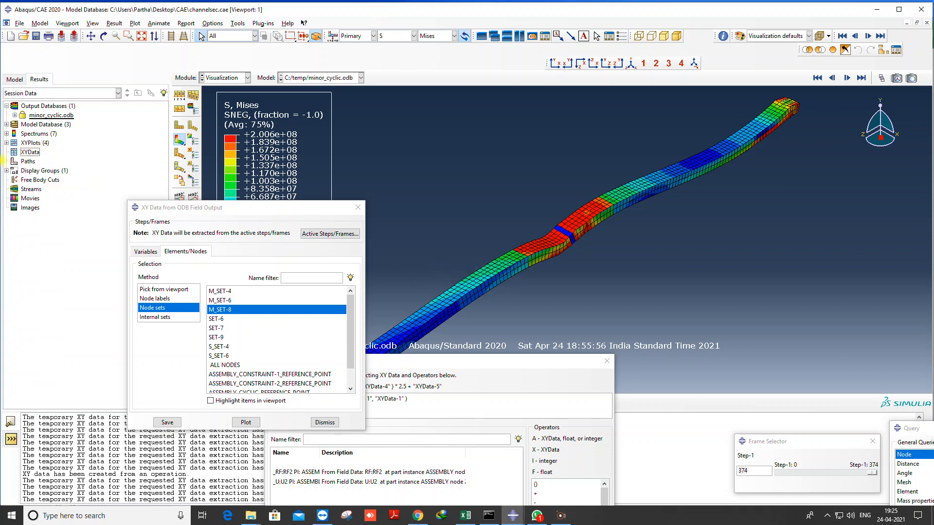
Dismiss the field-output XY data extraction dialog and save the model database.
click(17, 80)
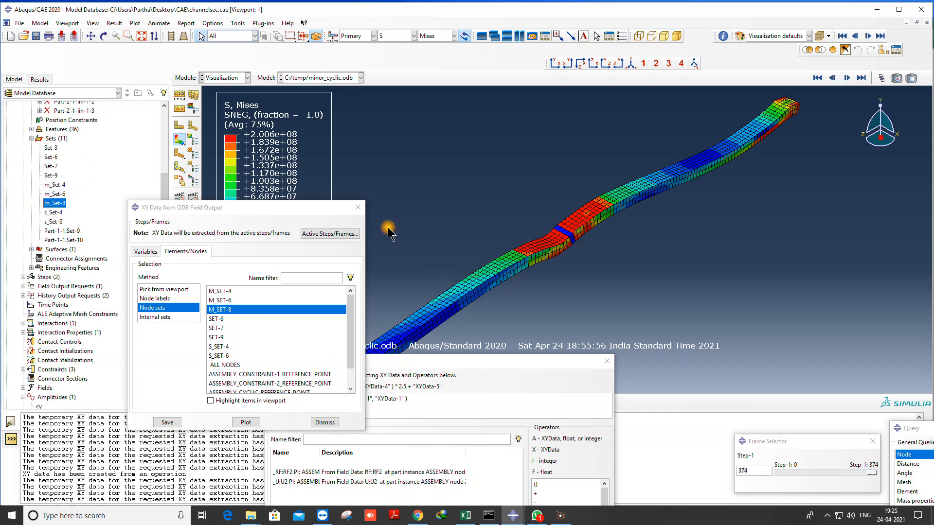
click(358, 207)
click(31, 38)
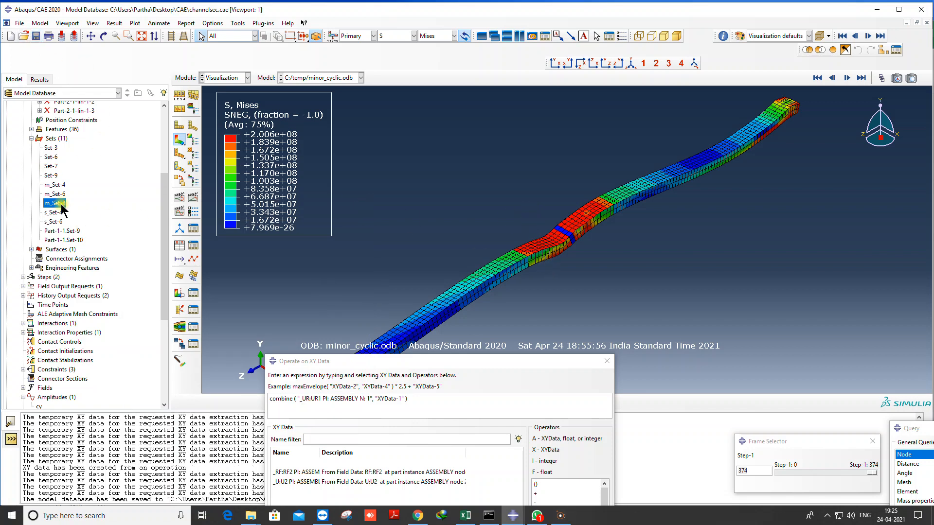
Switch to the Load module of the minor-cyclic model and examine the boundary conditions along the beam and at its reference points.
scroll(61, 205, up, 5)
click(13, 150)
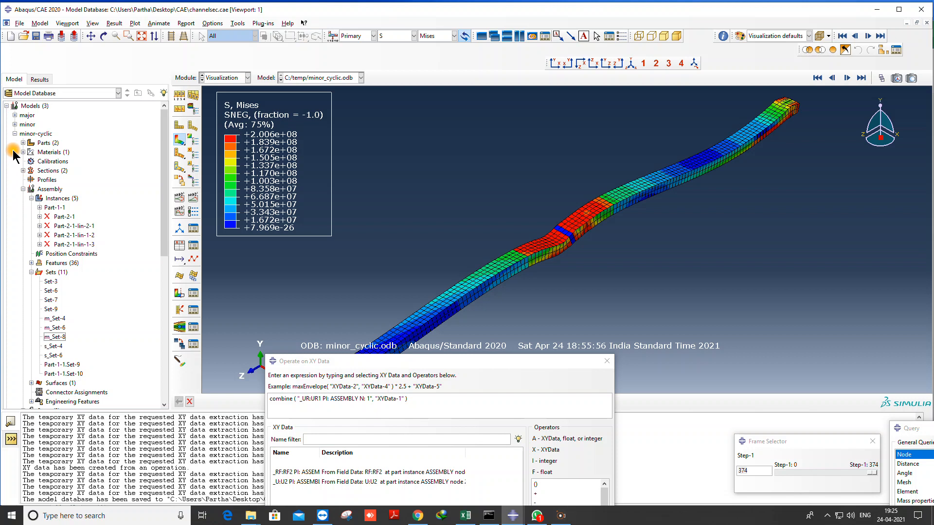
click(220, 78)
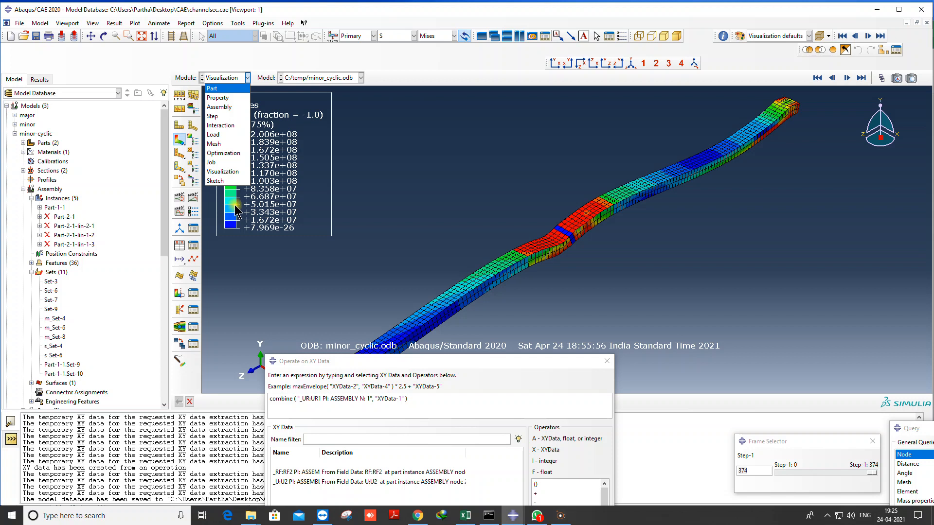
drag(167, 224, 167, 357)
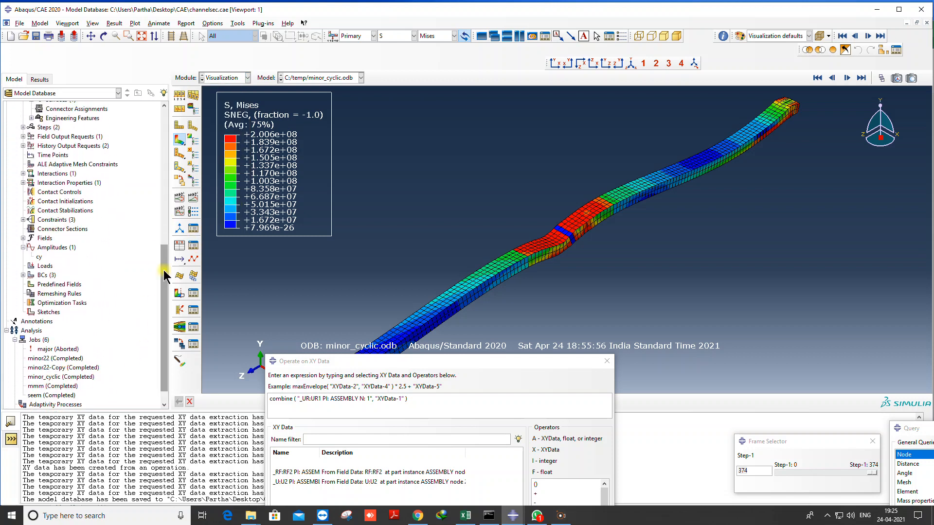
click(214, 80)
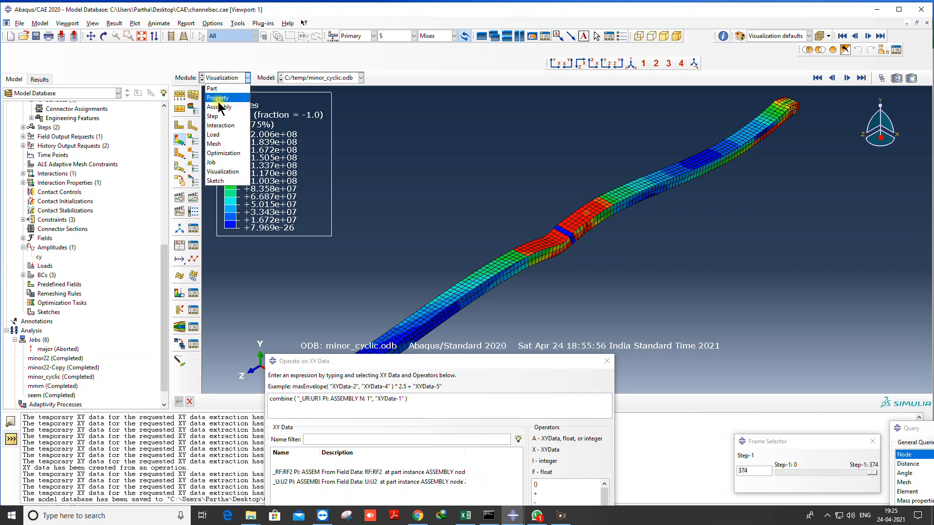
click(214, 135)
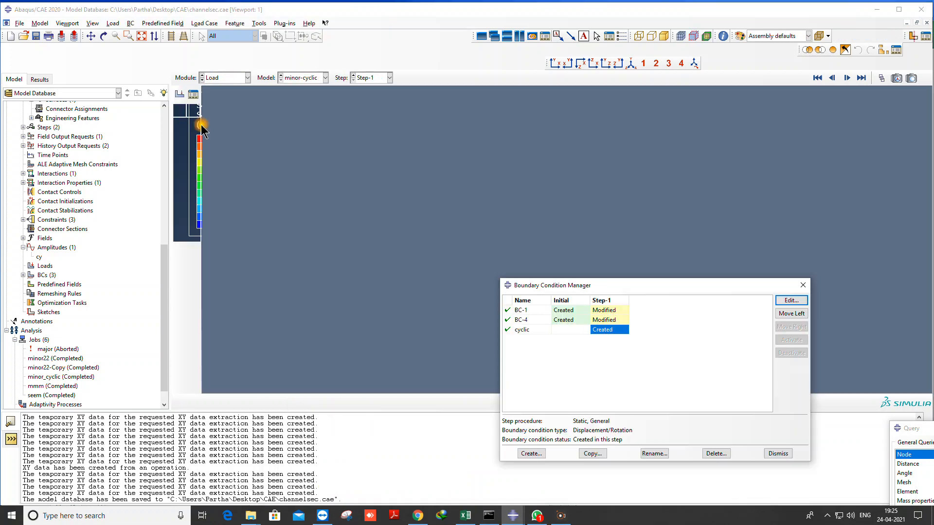
scroll(489, 243, down, 3)
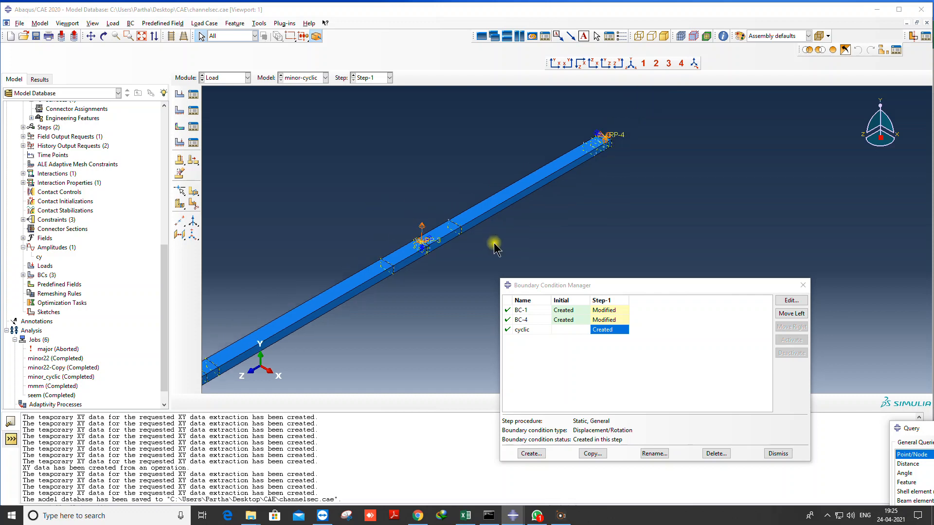
scroll(266, 351, up, 3)
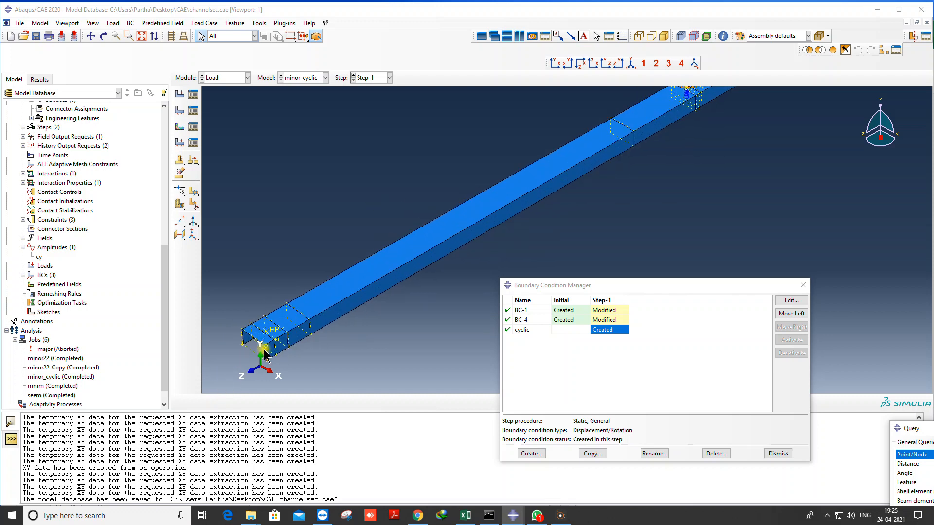
scroll(222, 341, down, 2)
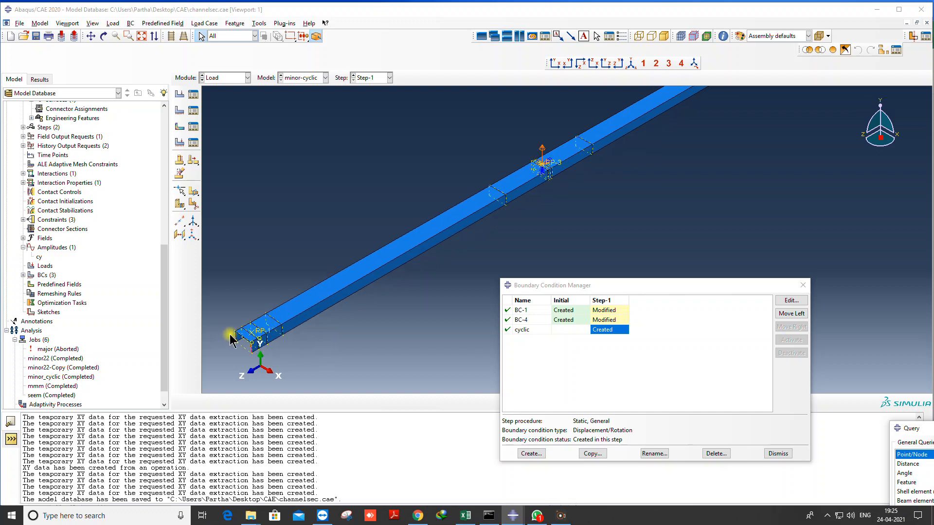
In the Interaction module, inspect which control point and surface the cyclic coupling constraint uses, without changing it.
click(222, 78)
click(220, 126)
click(193, 127)
drag(108, 134, 93, 121)
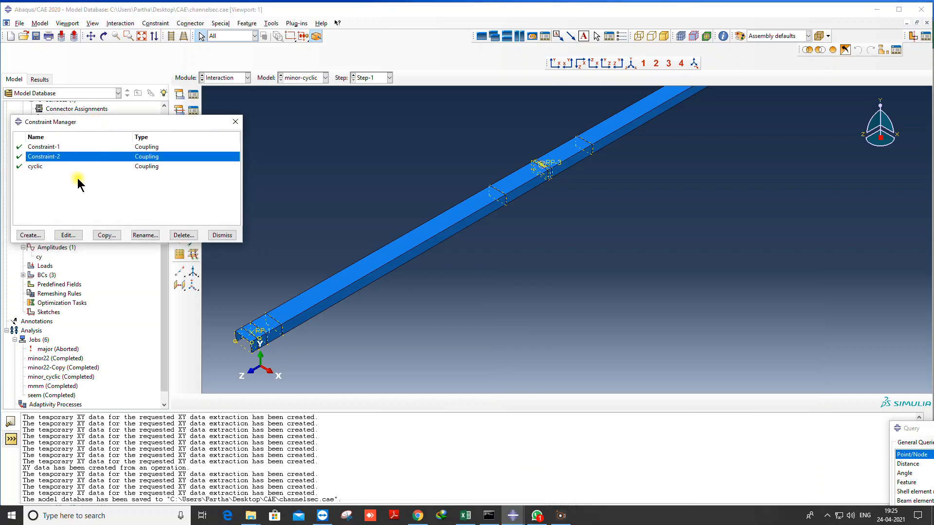
click(66, 170)
click(68, 235)
scroll(535, 194, down, 5)
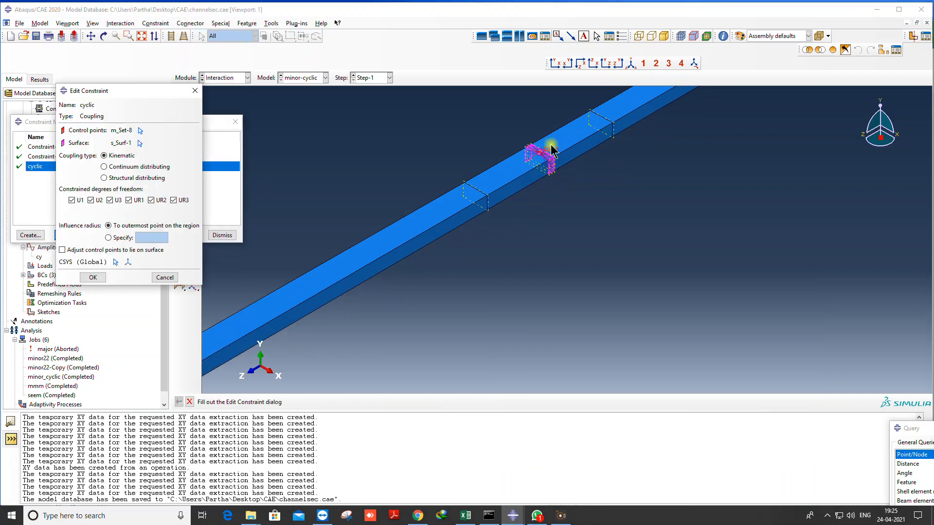
scroll(513, 166, up, 4)
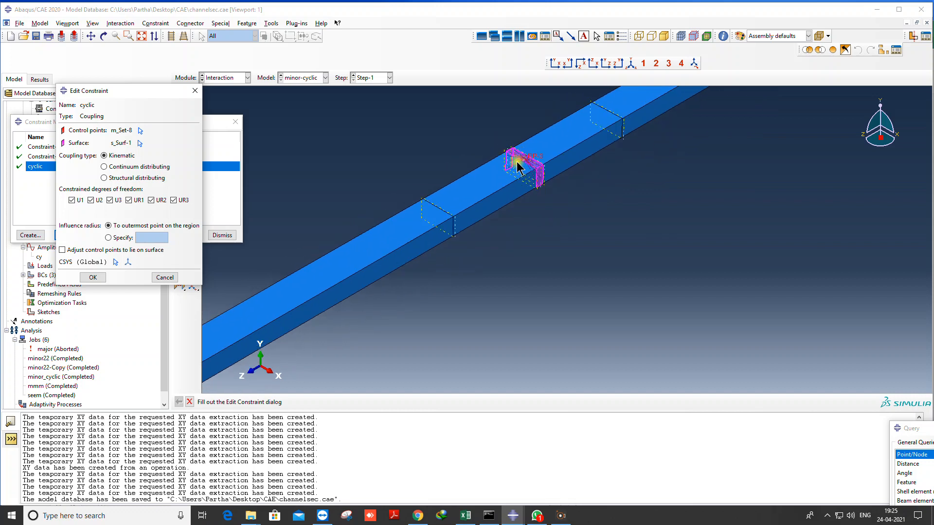
click(195, 90)
Inspect the control point and surface of coupling Constraint-2 at the beam end, without changing it.
click(73, 157)
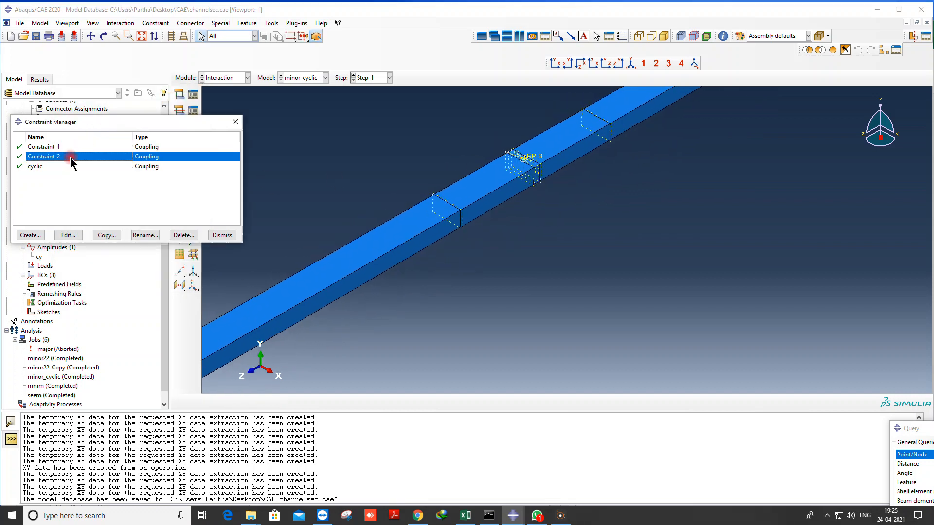
click(68, 235)
scroll(479, 265, up, 2)
scroll(474, 258, up, 3)
scroll(563, 182, down, 1)
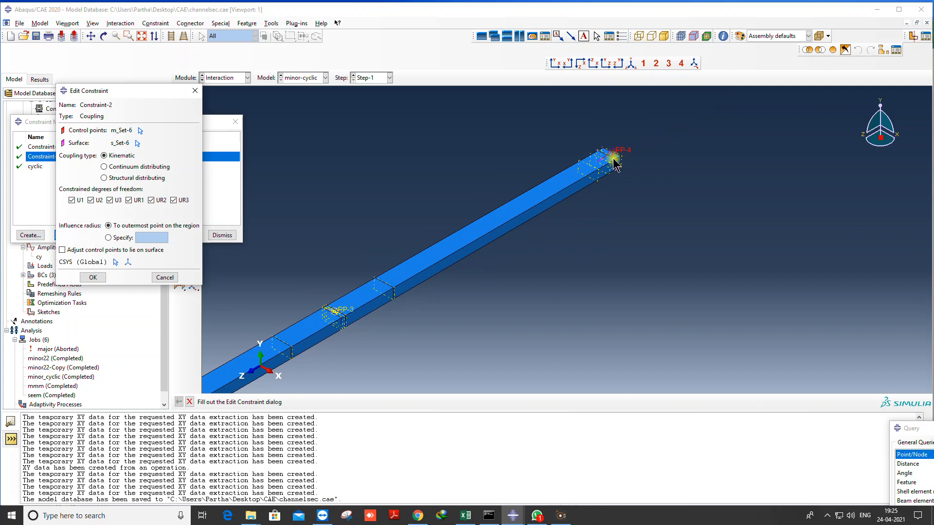
scroll(613, 161, down, 5)
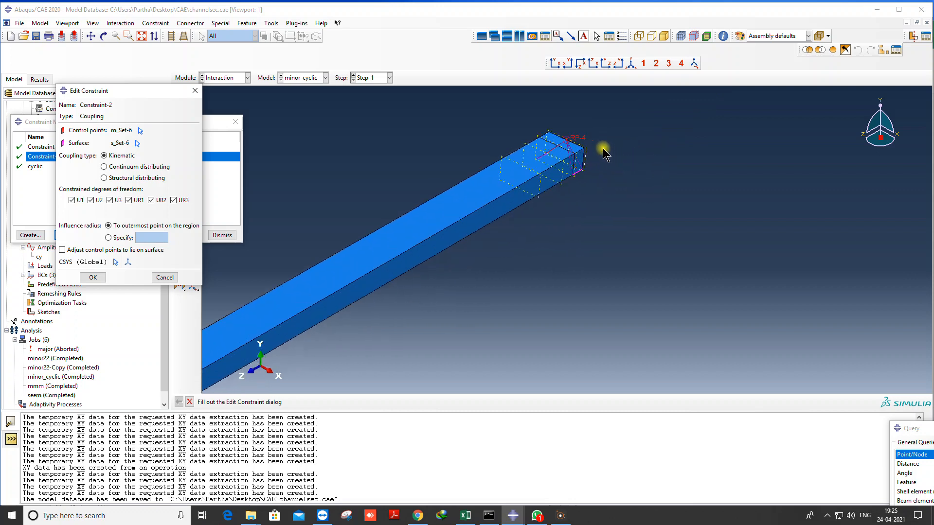
scroll(600, 148, up, 3)
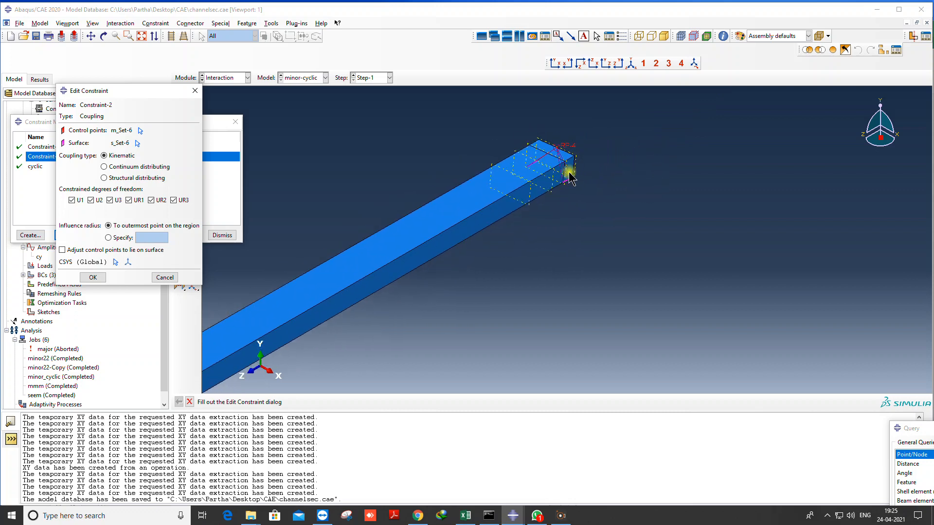
click(194, 91)
Inspect the control point and surface of coupling Constraint-1 at the beam end, and dismiss the constraint manager.
click(56, 147)
click(68, 235)
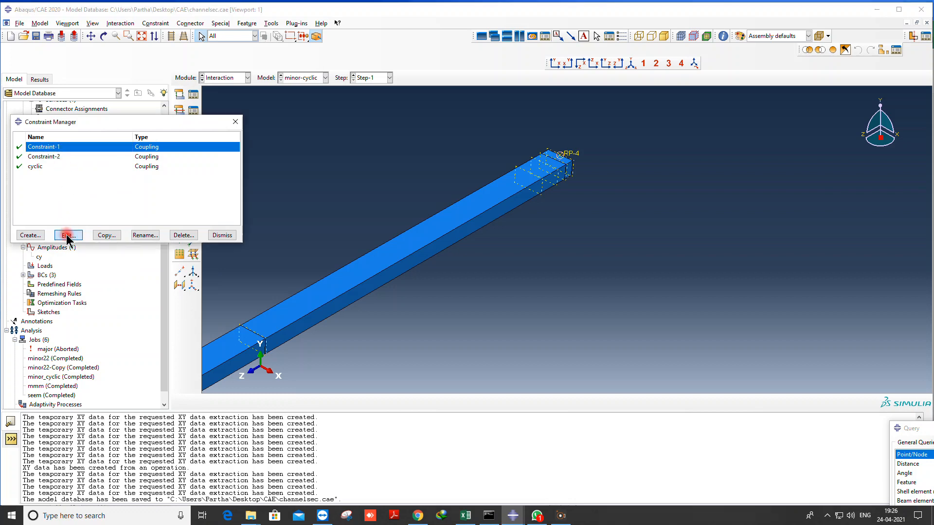
scroll(455, 203, up, 5)
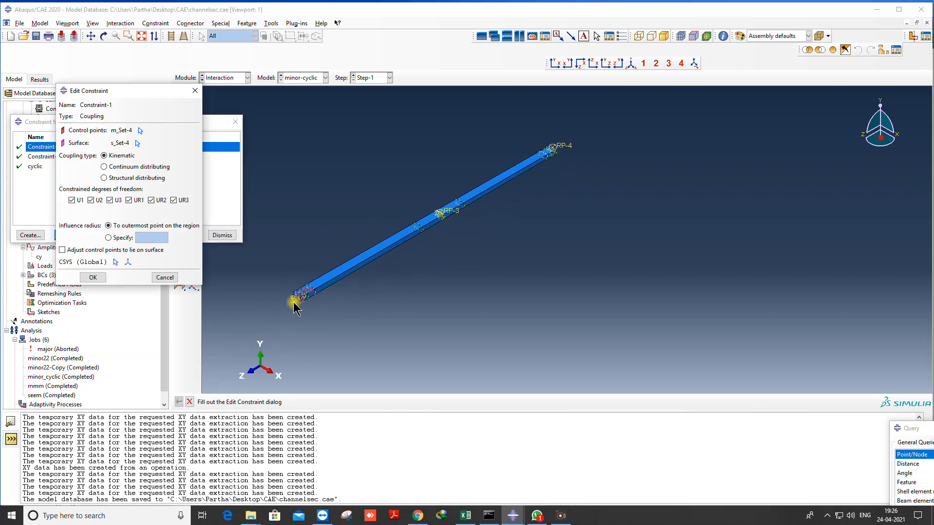
scroll(296, 307, down, 5)
click(194, 91)
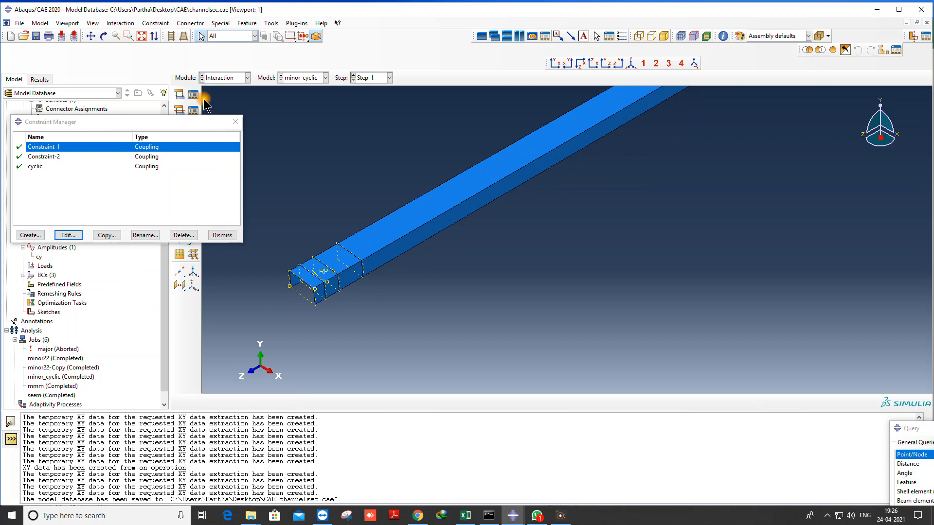
click(236, 122)
Collapse the minor-cyclic model in the model tree and save the model database.
click(164, 250)
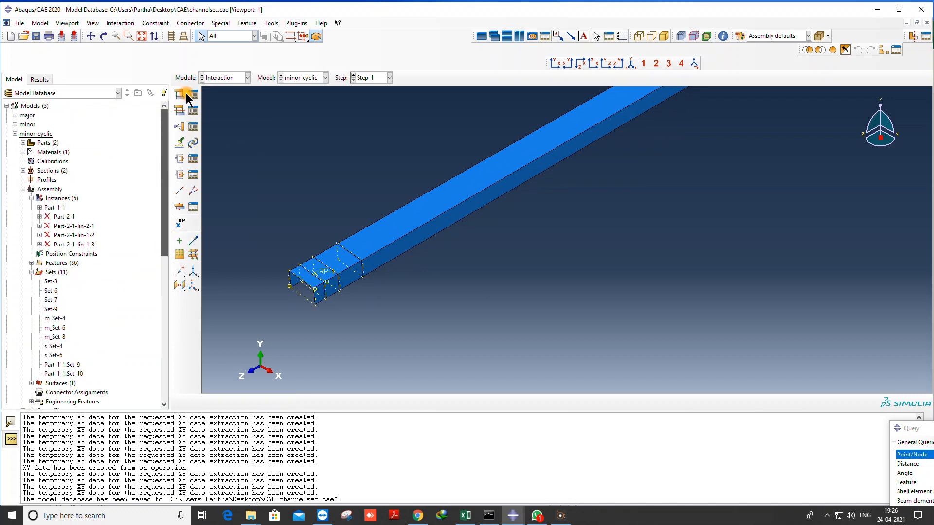
click(13, 135)
click(14, 135)
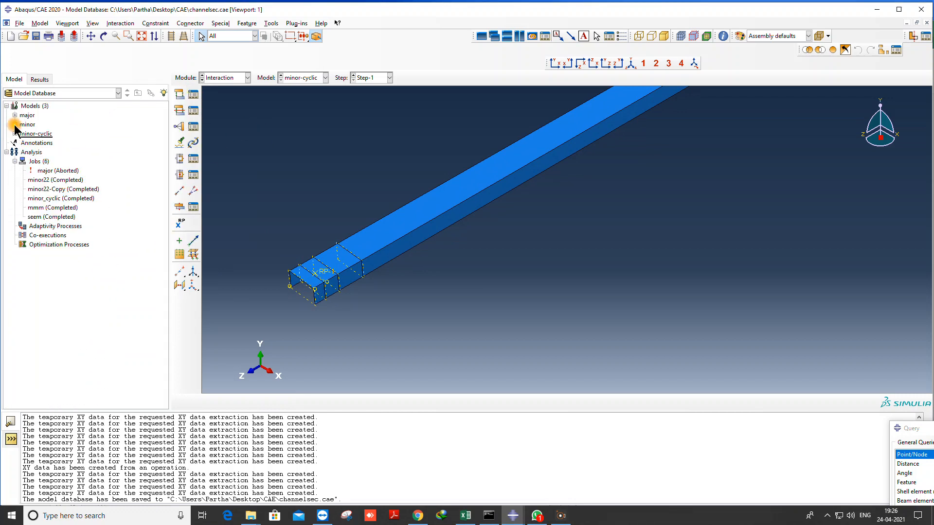
double_click(35, 36)
Delete the old analysis jobs mmm and seem.
click(46, 170)
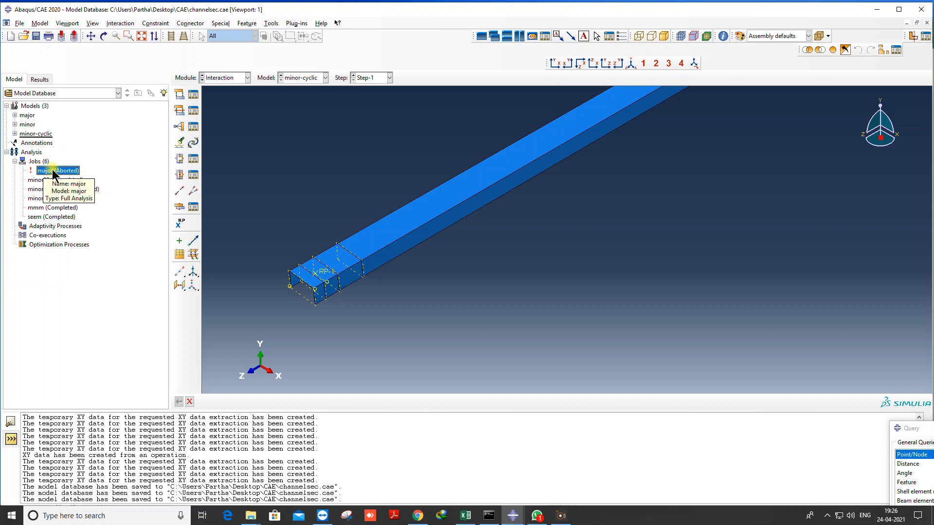
drag(47, 220, 47, 211)
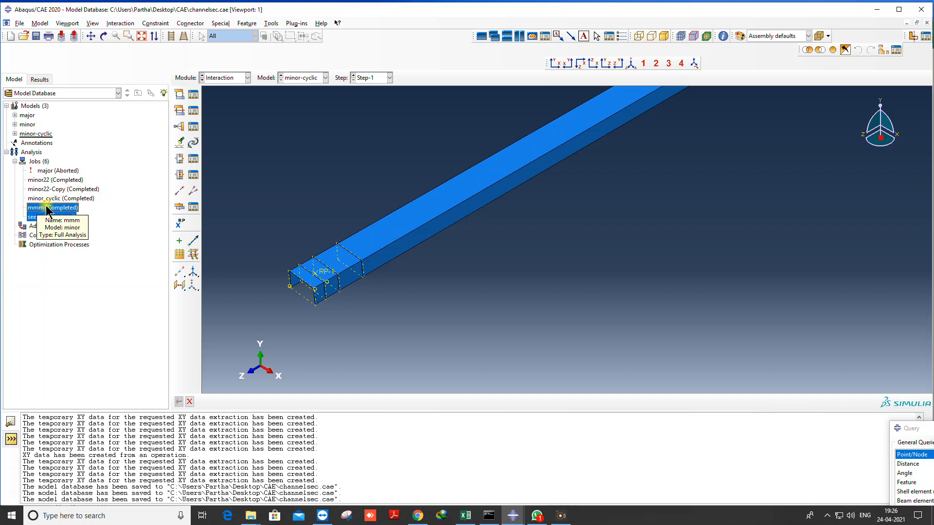
right_click(47, 209)
click(64, 247)
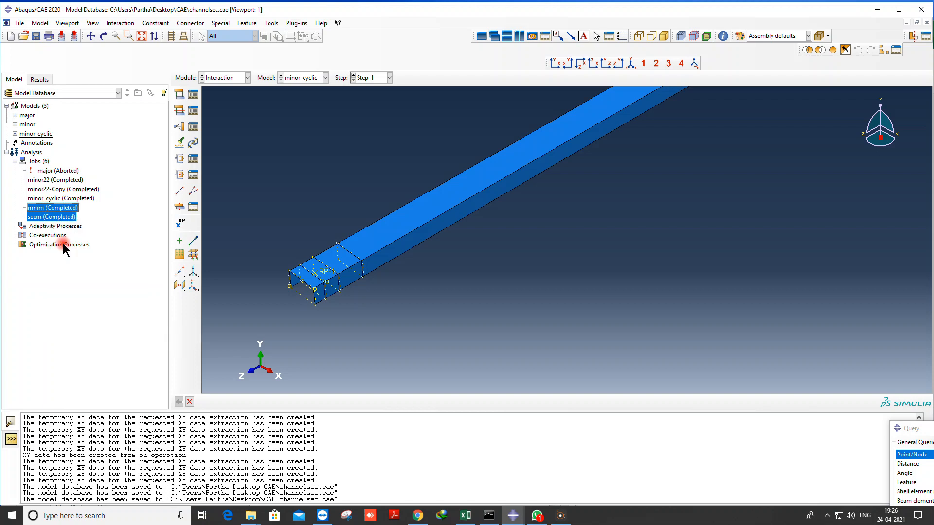
shift+click(52, 217)
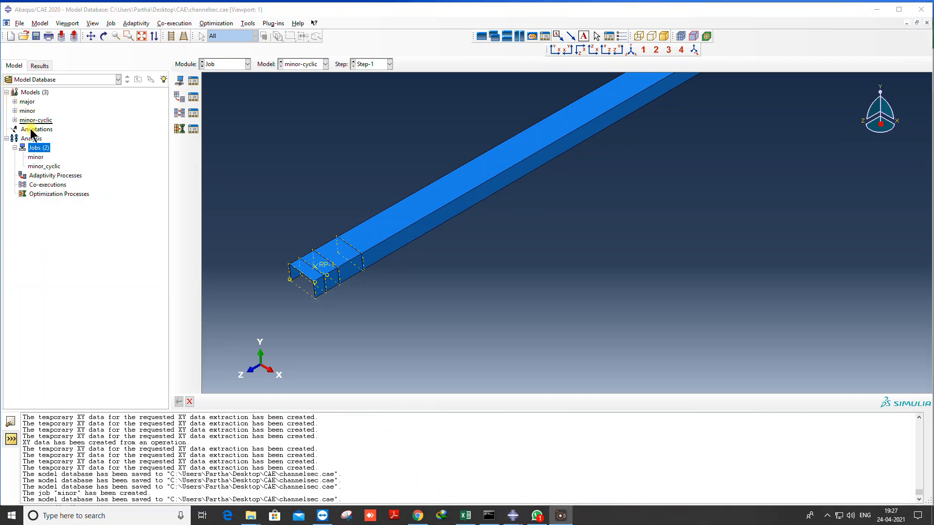
Inspect the submission and parallelization settings of the minor job.
right_click(39, 160)
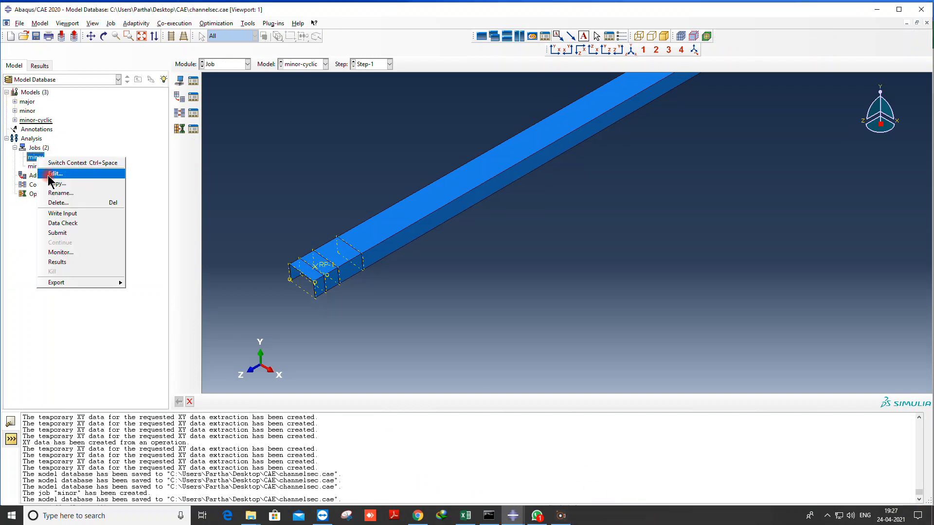
click(50, 174)
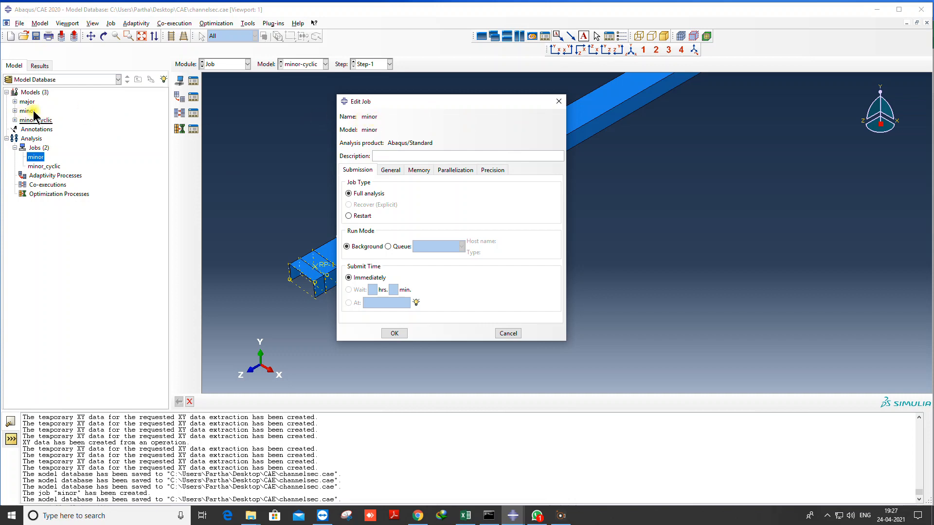
click(456, 171)
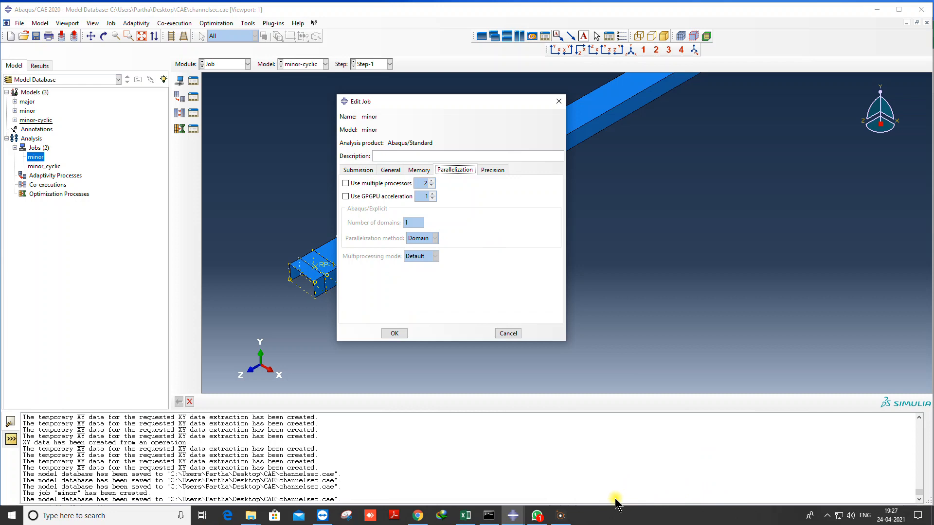
Check the computer's CPU core and logical processor counts in Task Manager's performance view, and close Task Manager.
right_click(635, 521)
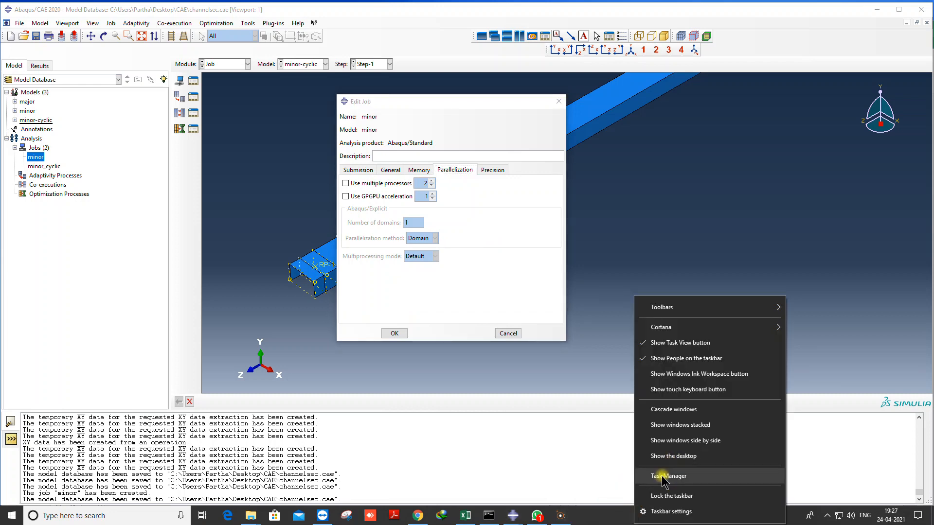
click(524, 430)
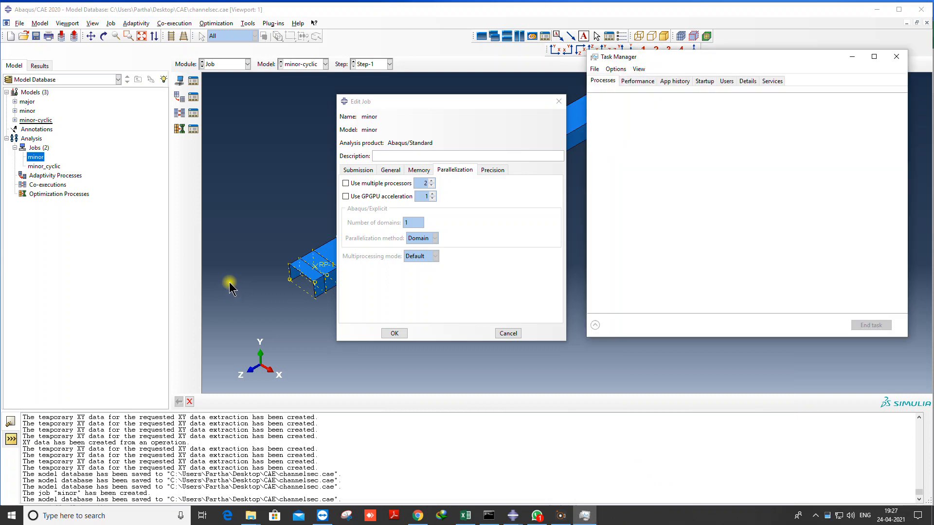
click(634, 81)
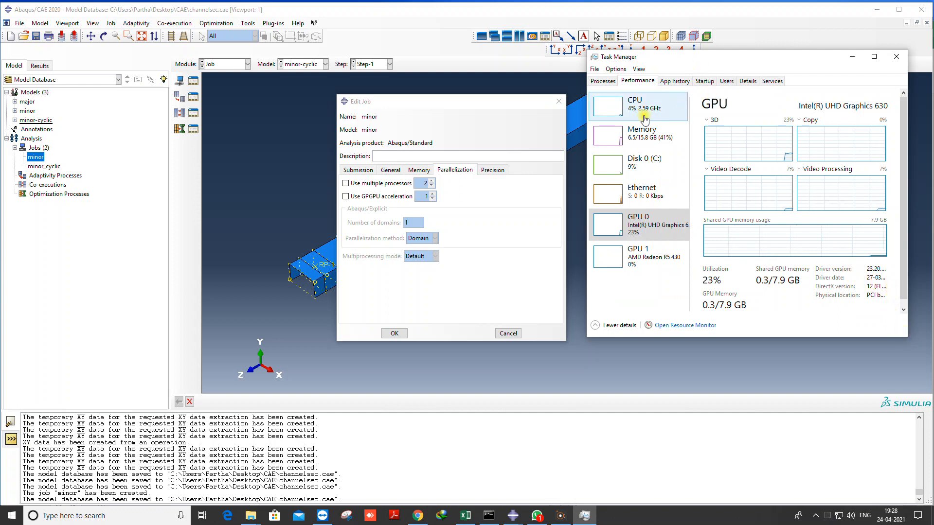
click(628, 106)
drag(706, 58, 663, 60)
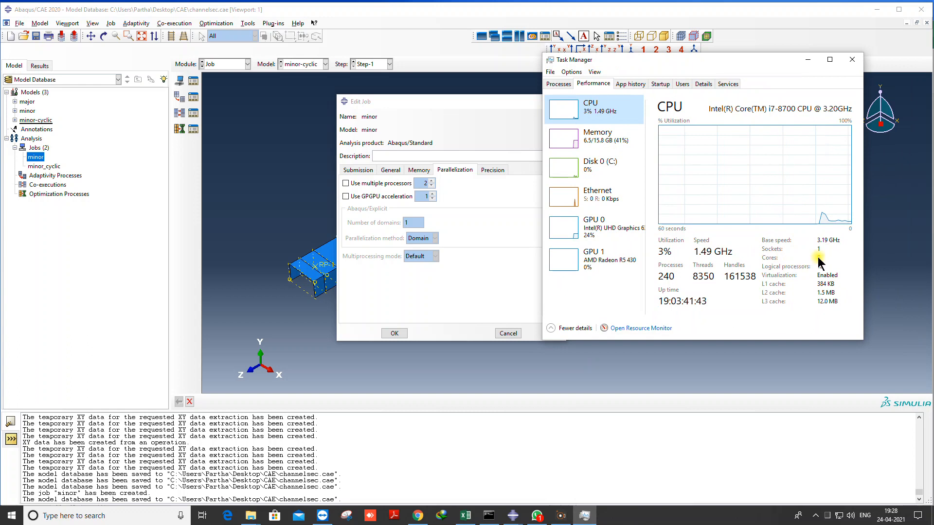
click(852, 59)
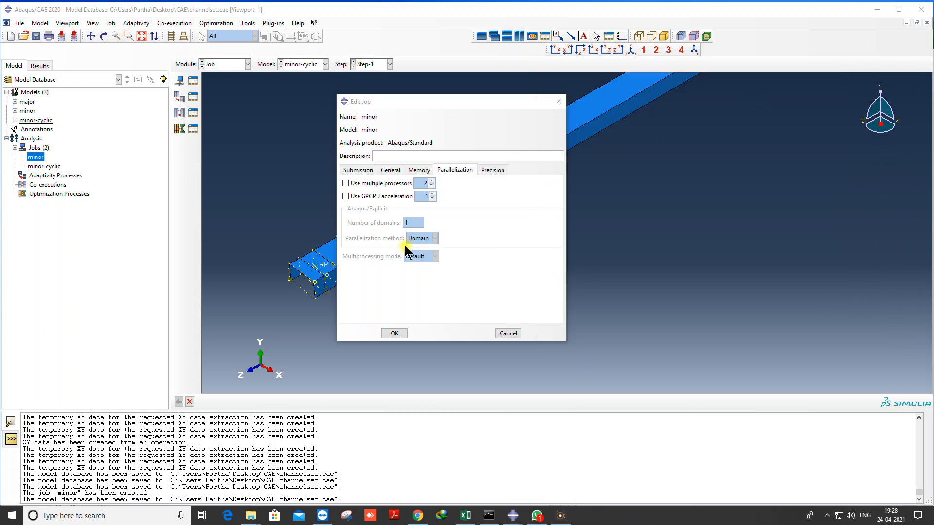
Try the multiple-processors option for the minor job, switch it off again, and dismiss the job settings without saving.
click(394, 184)
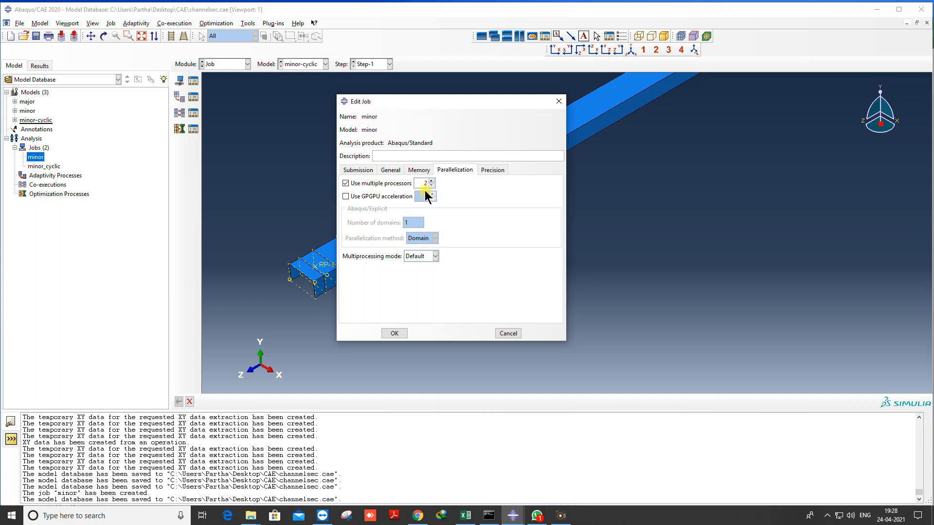
click(383, 184)
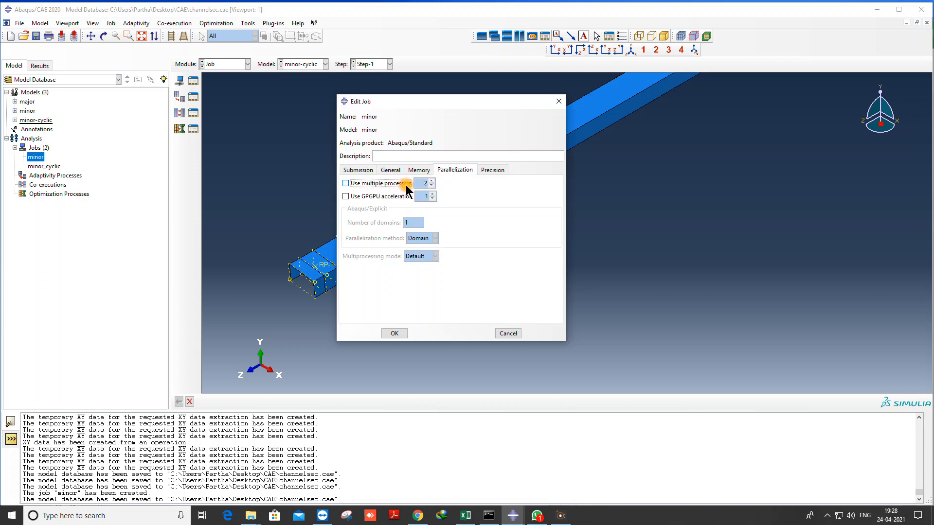
click(371, 171)
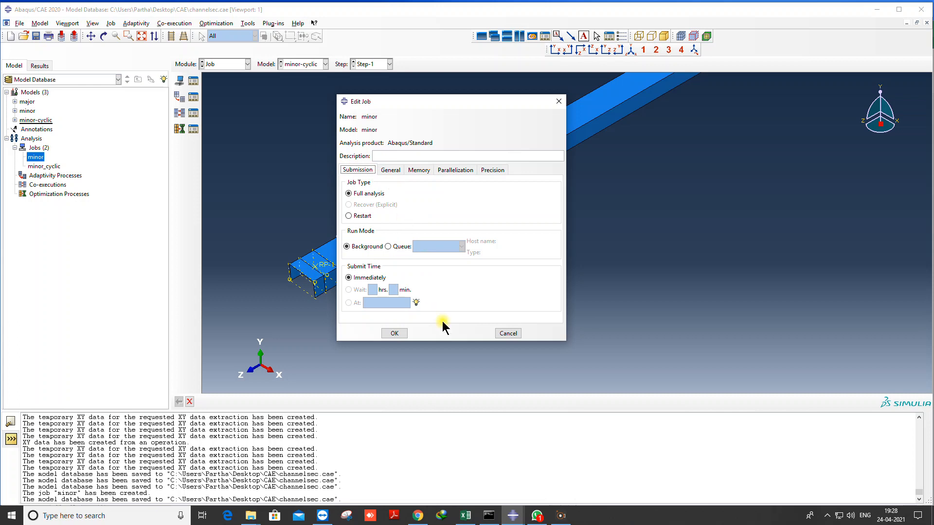
click(508, 333)
Inspect the model assignment and submission settings of the minor_cyclic job, and dismiss them without saving changes.
right_click(39, 168)
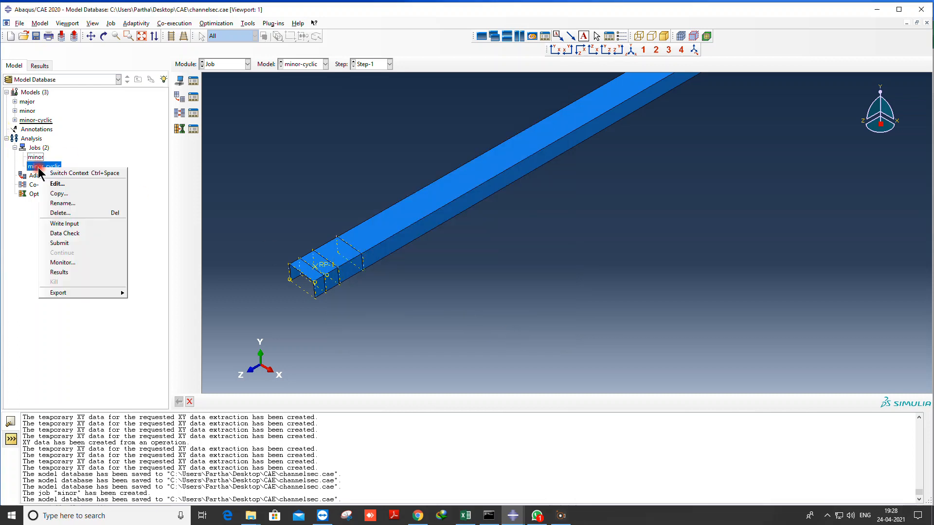
click(55, 184)
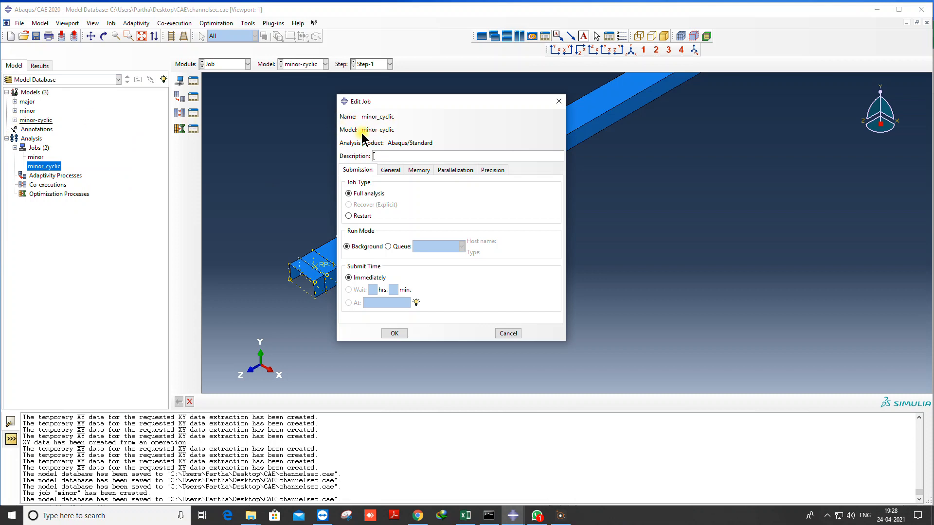
click(507, 334)
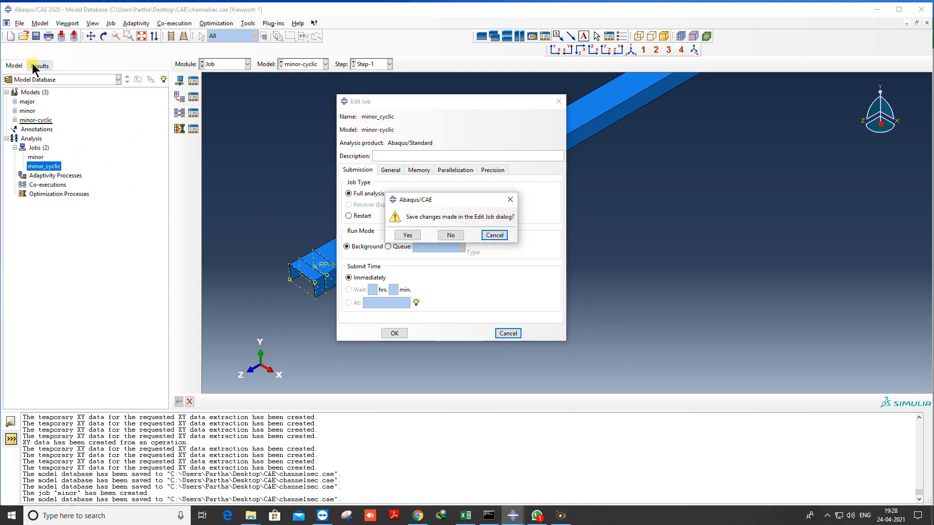
click(449, 236)
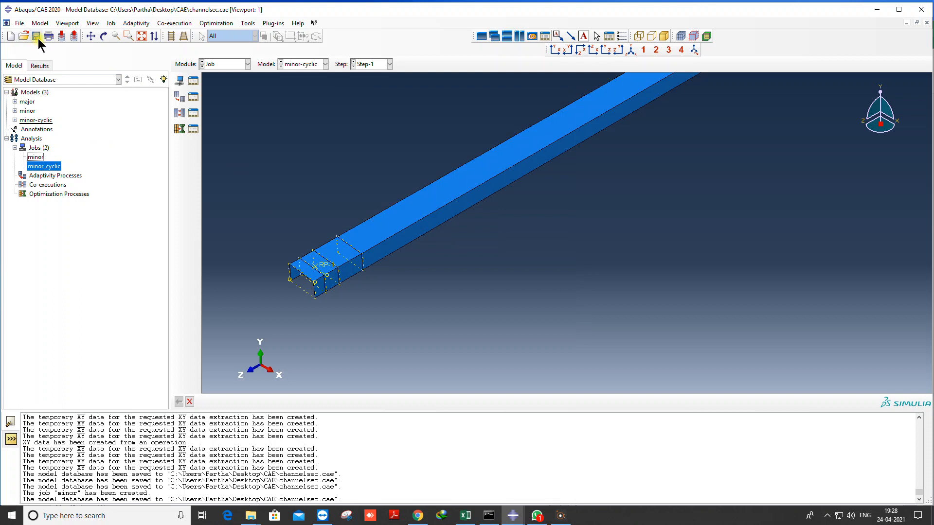